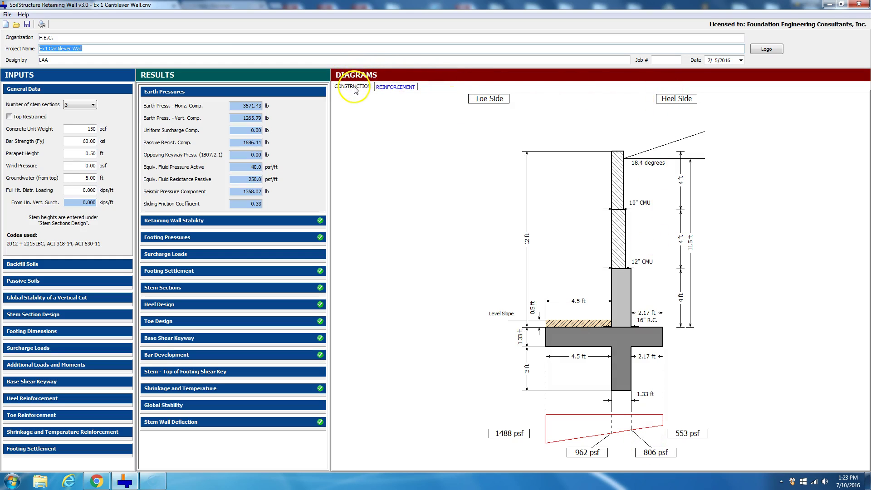
Examine the enlarged construction and reinforcement diagrams of the cantilever wall, returning to the construction diagram.
click(599, 258)
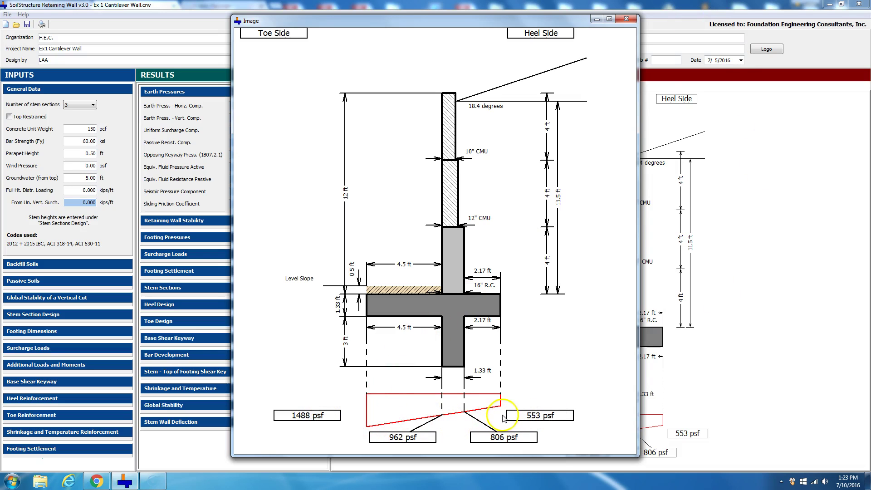
click(626, 19)
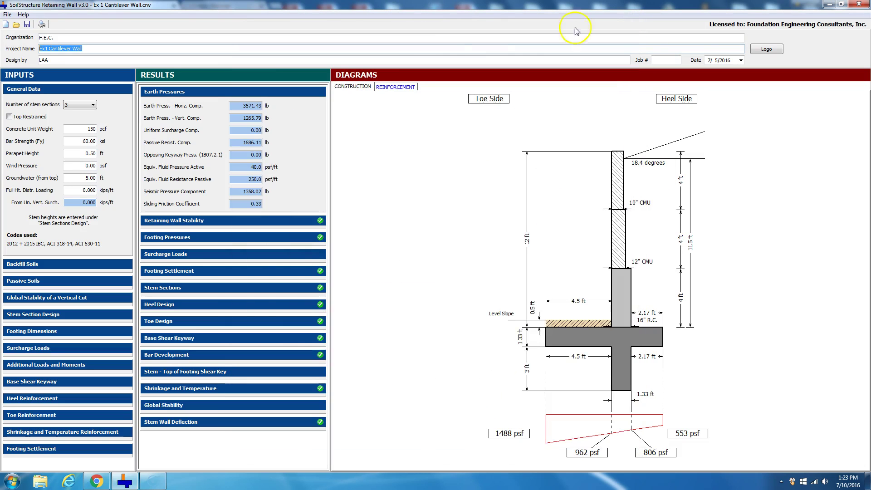
click(398, 86)
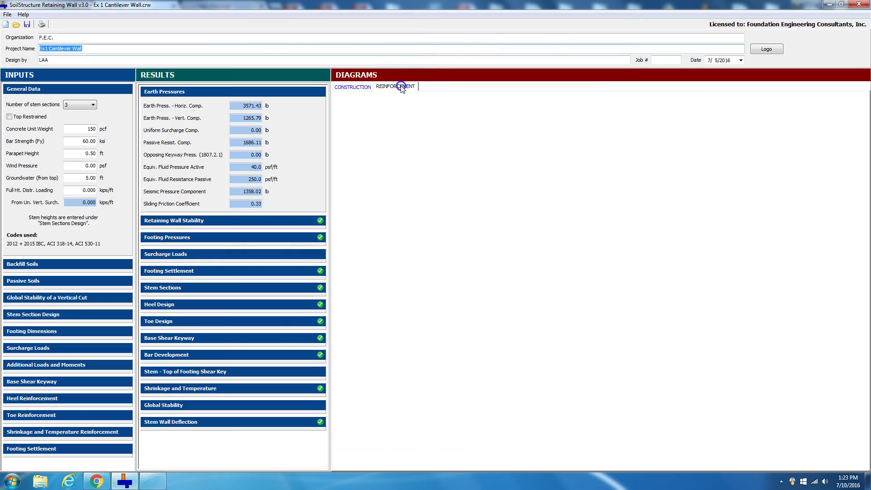
click(586, 243)
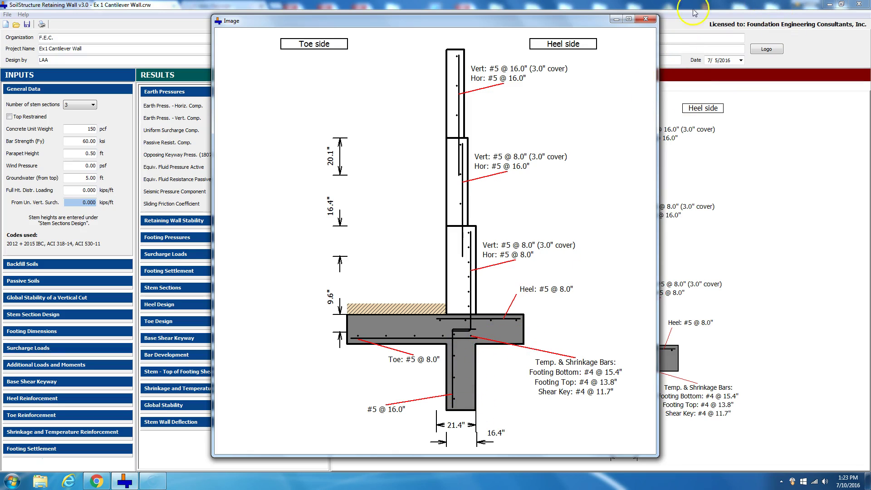
click(646, 18)
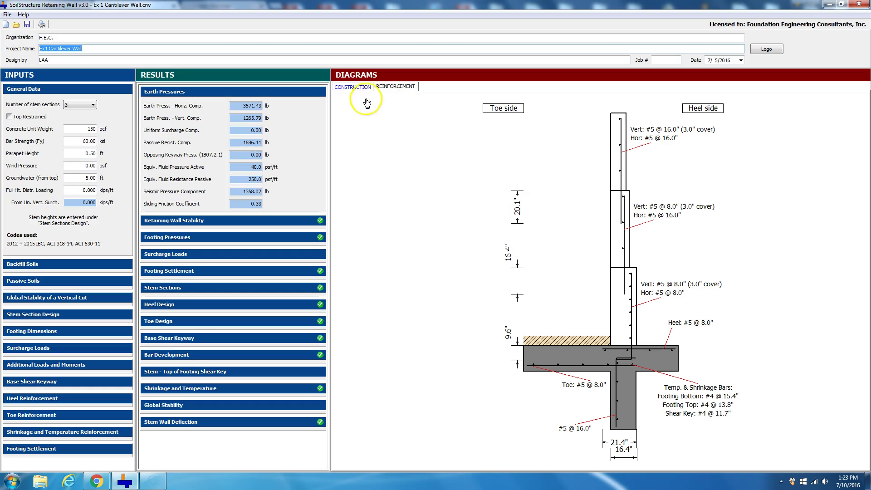
click(359, 87)
double_click(605, 198)
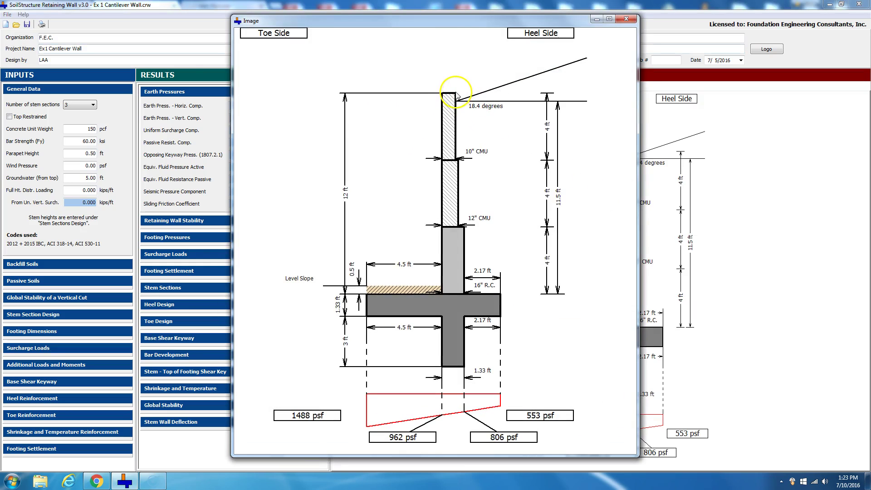
click(631, 21)
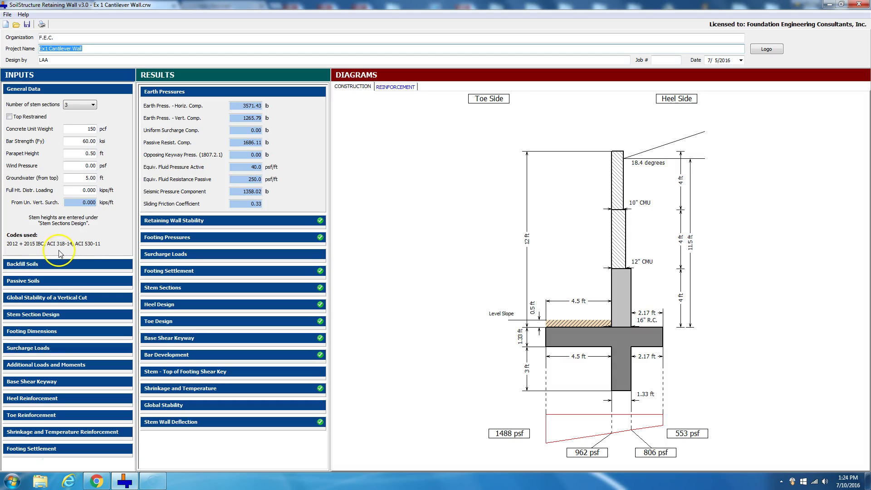
Open the Backfill Soils inputs, review the earth pressure methods and choose Equivalent Fluid Pressure.
click(28, 266)
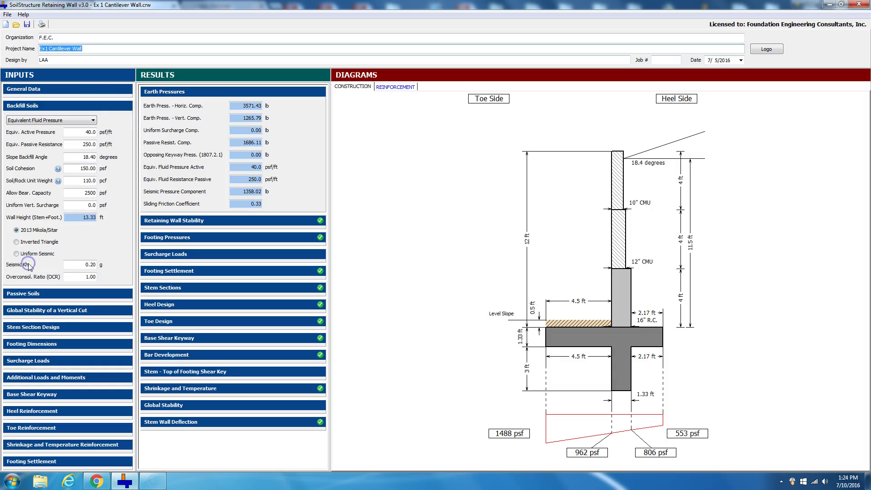
click(84, 121)
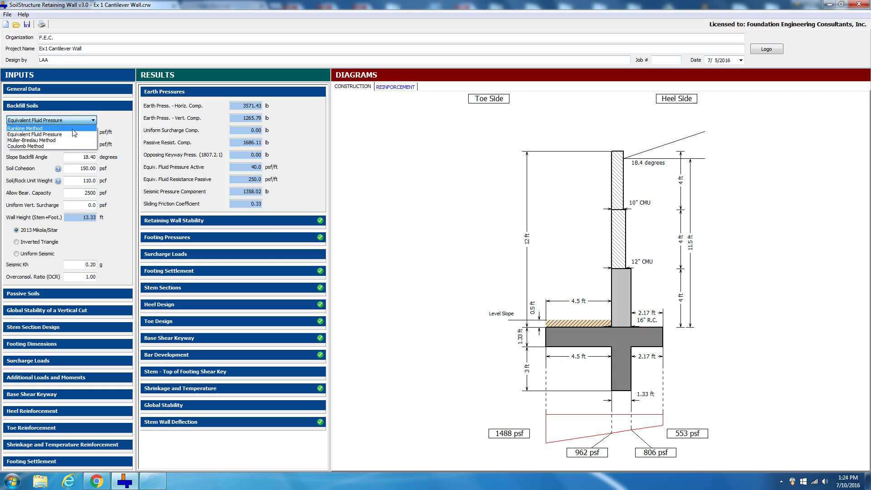
click(73, 147)
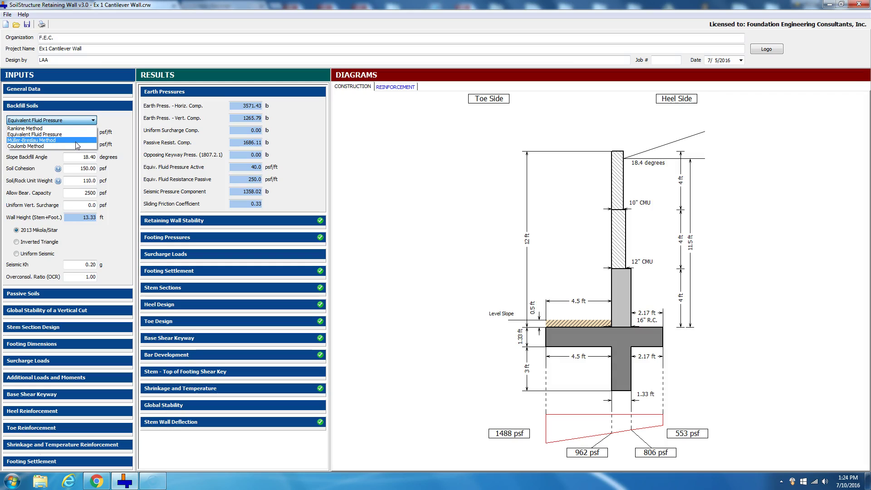
click(69, 146)
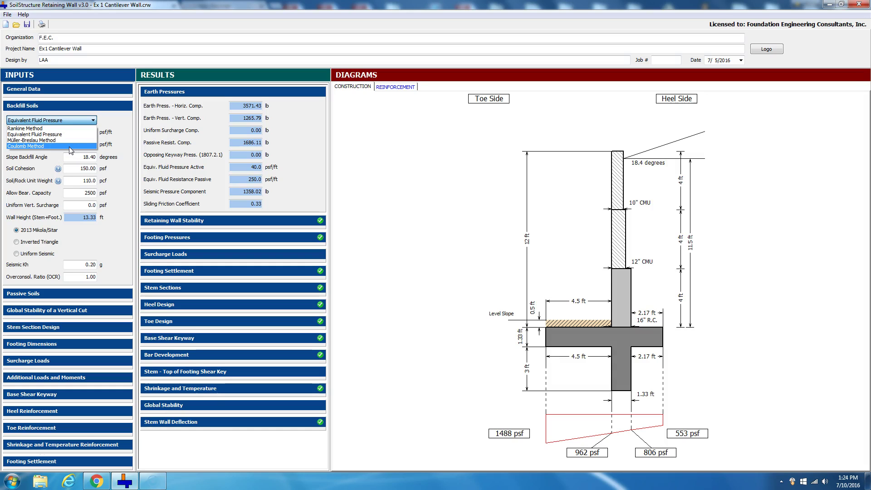
click(66, 136)
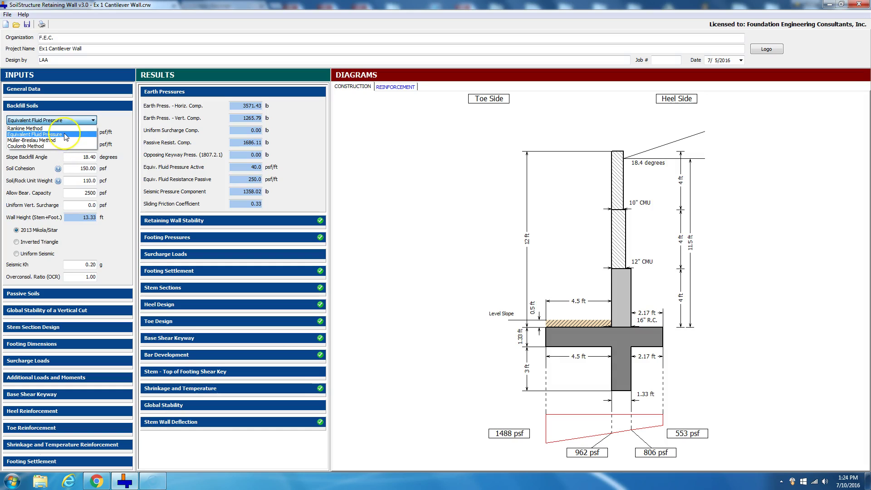
click(66, 135)
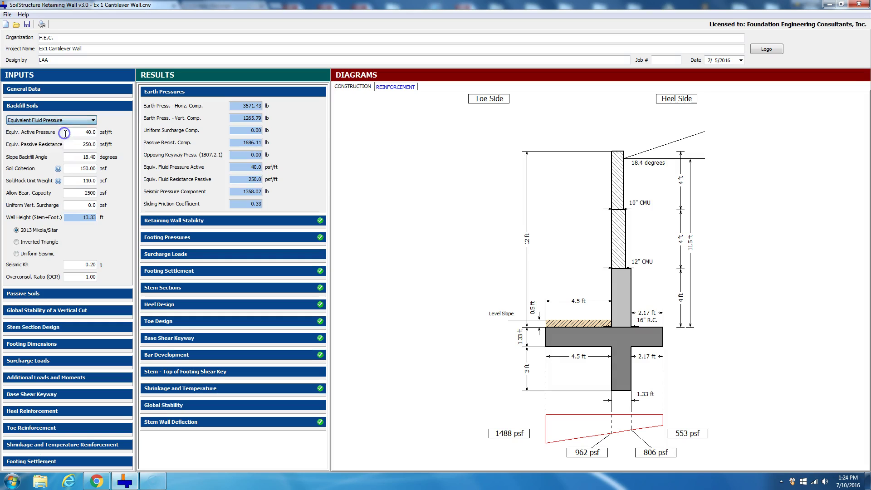
Review the backfill pressure, slope angle, cohesion, unit weight and bearing capacity inputs against the enlarged construction diagram.
click(626, 292)
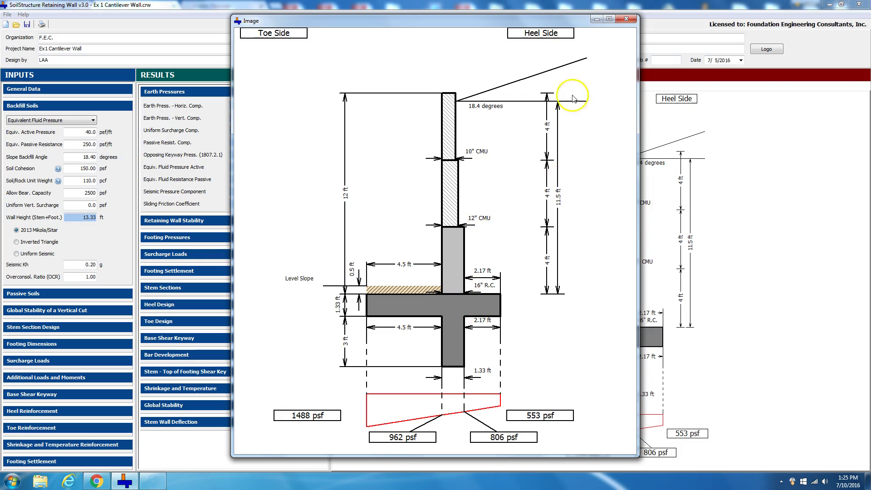
click(626, 19)
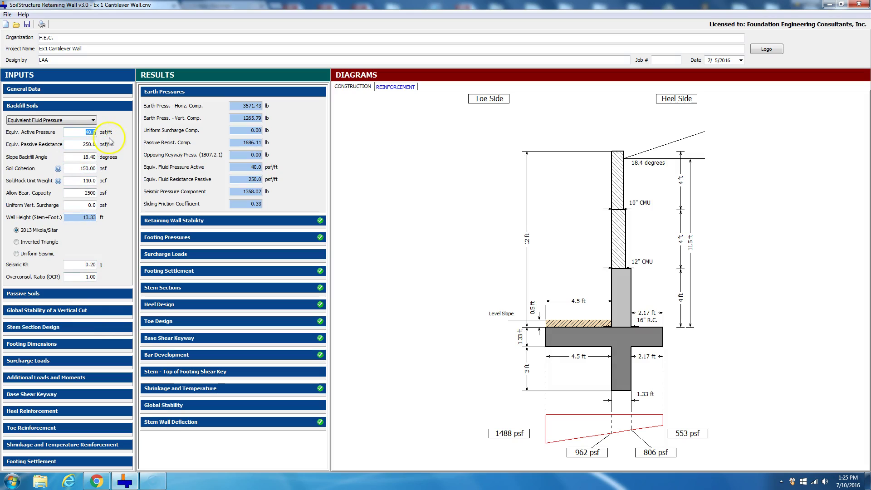
key(Tab)
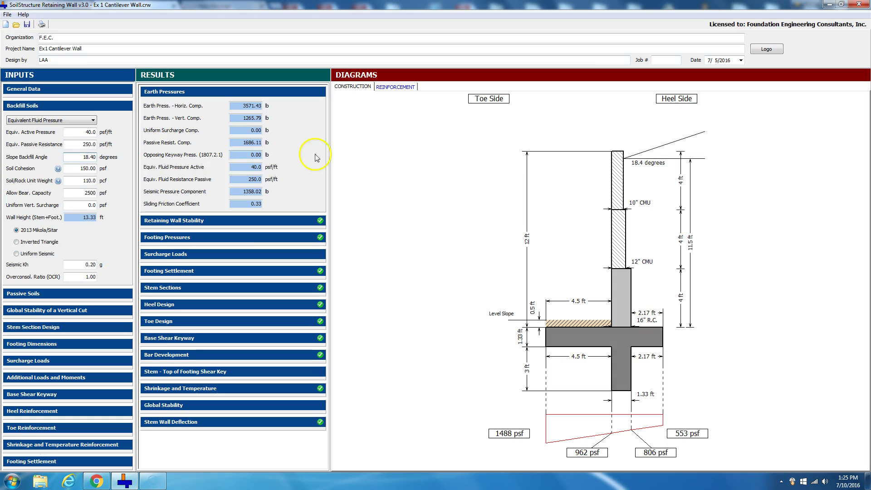
click(590, 156)
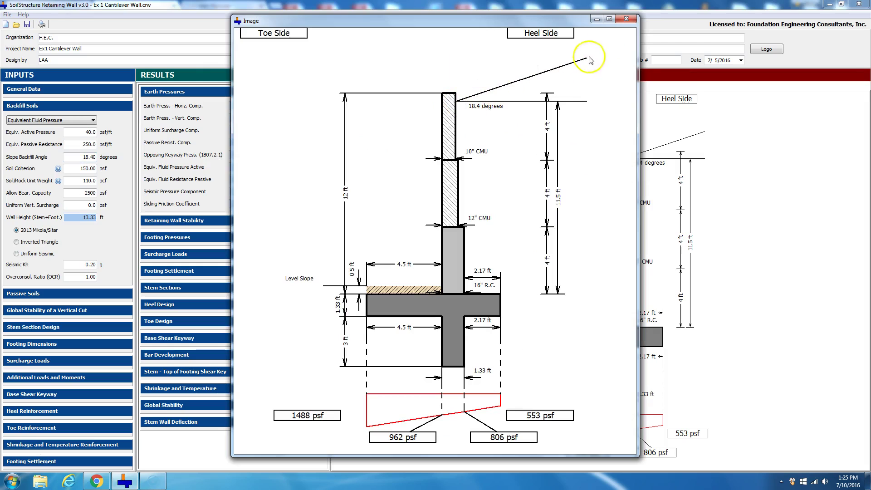
click(627, 19)
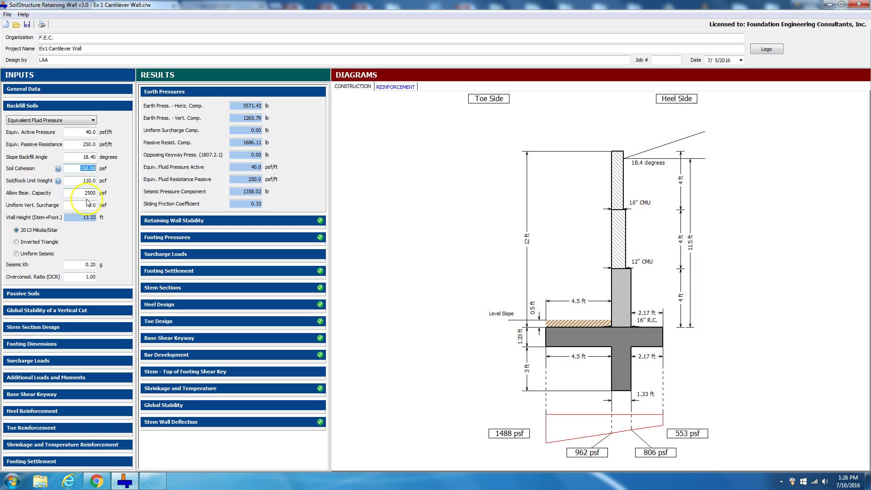
drag(72, 183, 113, 184)
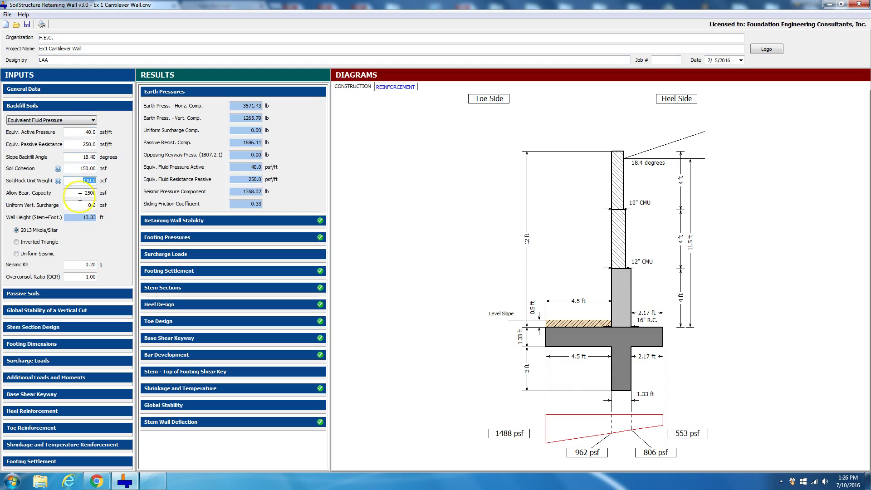
key(Tab)
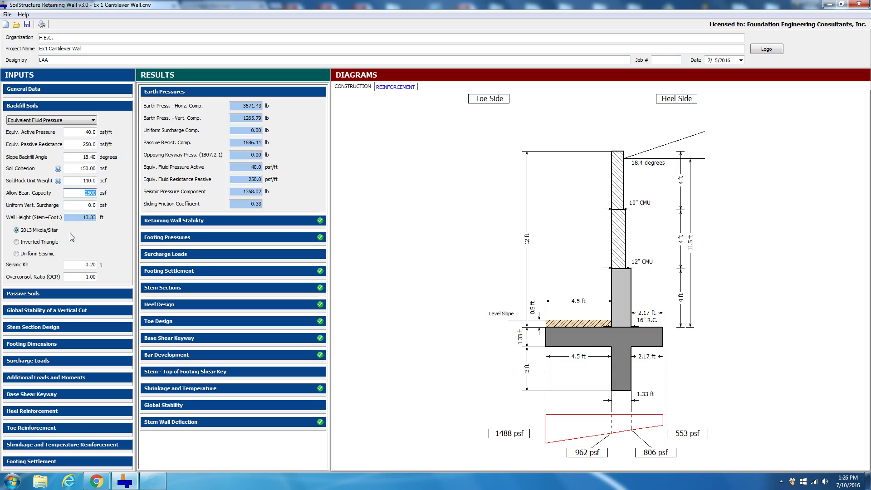
Open the Stem Sections results and examine the stem forces graphs for the 2013 Mikola/Sitar seismic option.
click(163, 287)
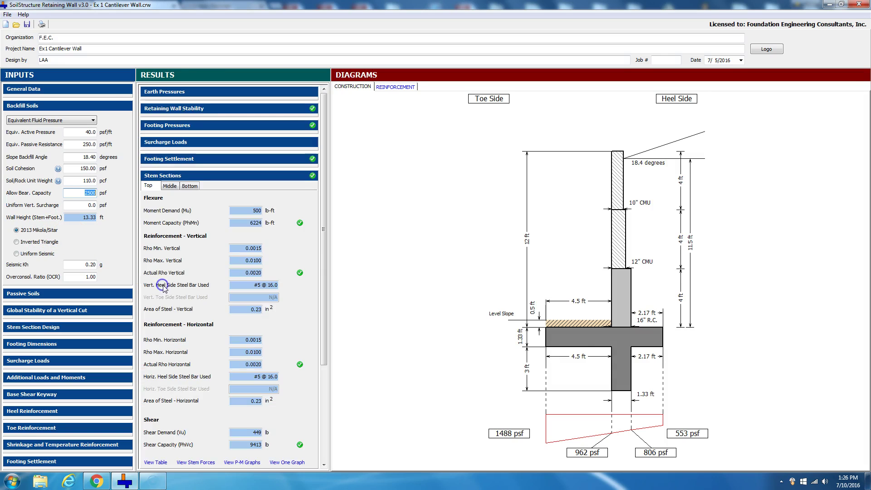
click(186, 463)
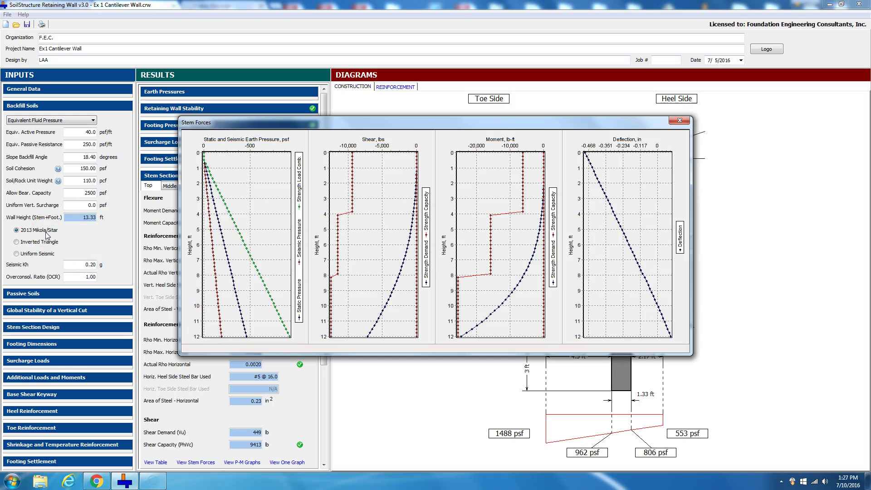
click(679, 122)
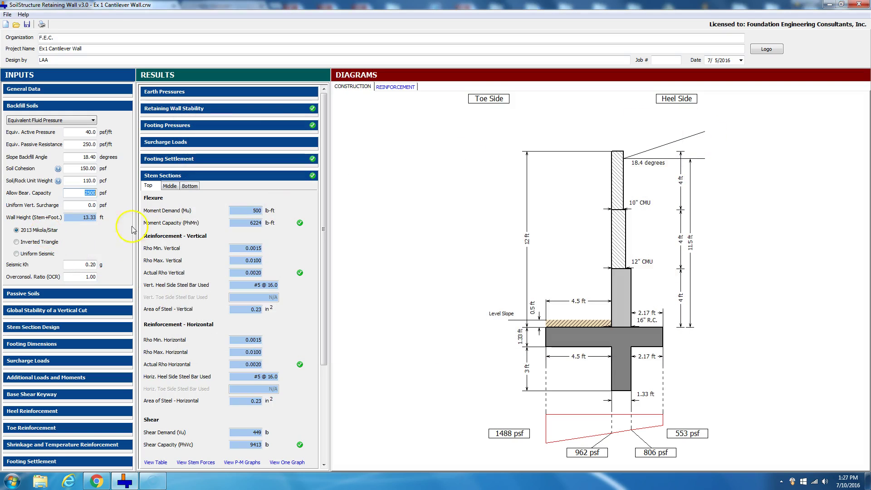
Try the Inverted Triangle seismic pressure for the backfill and inspect the static and seismic curves in the stem forces graphs.
click(17, 243)
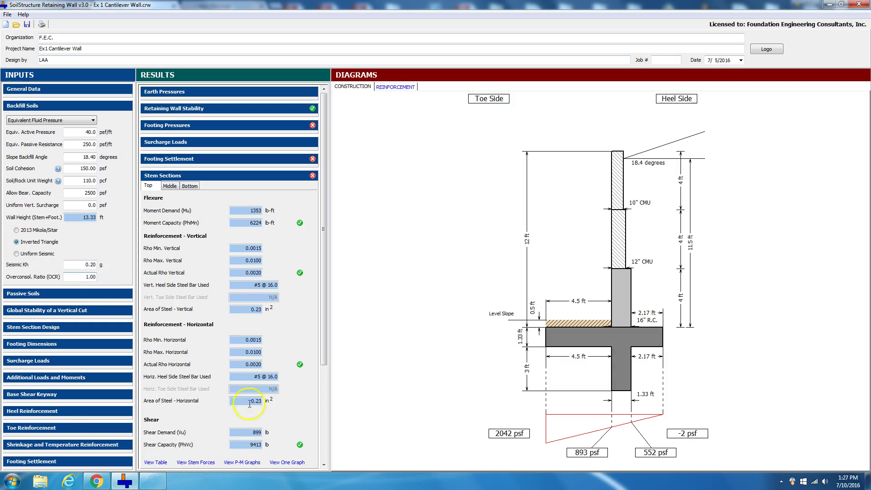
click(195, 463)
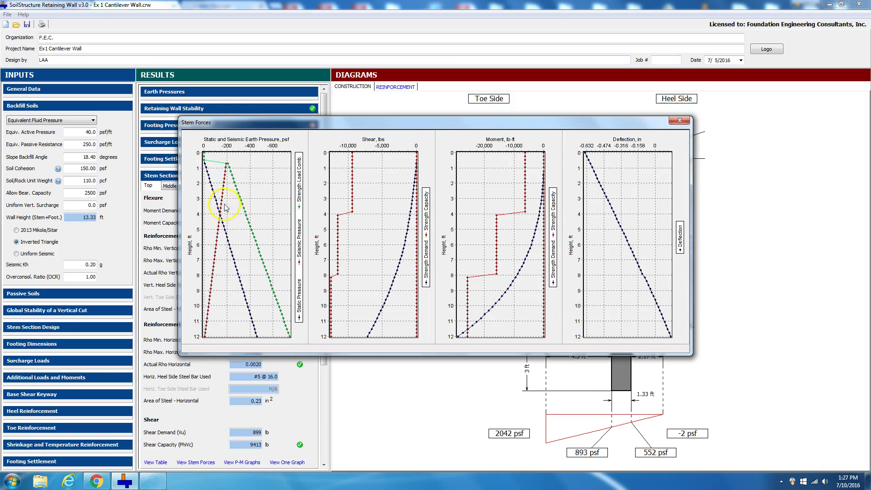
mouse_move(236, 268)
mouse_move(221, 230)
mouse_move(230, 171)
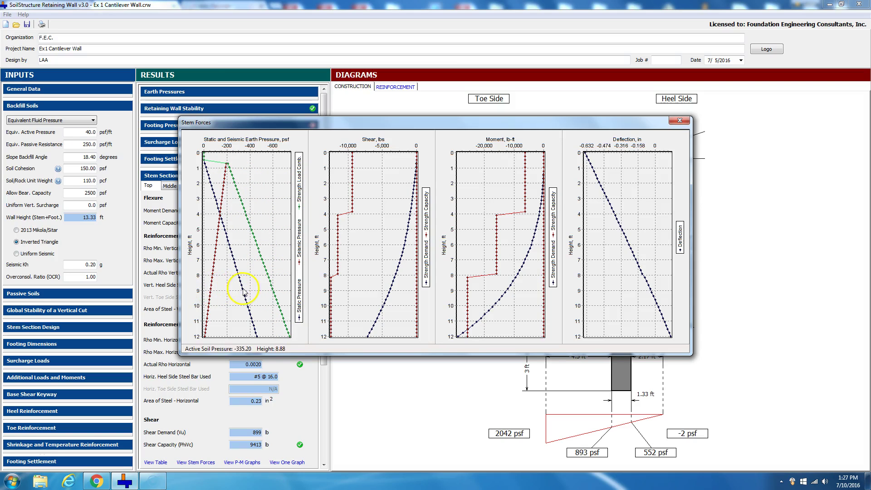
click(679, 118)
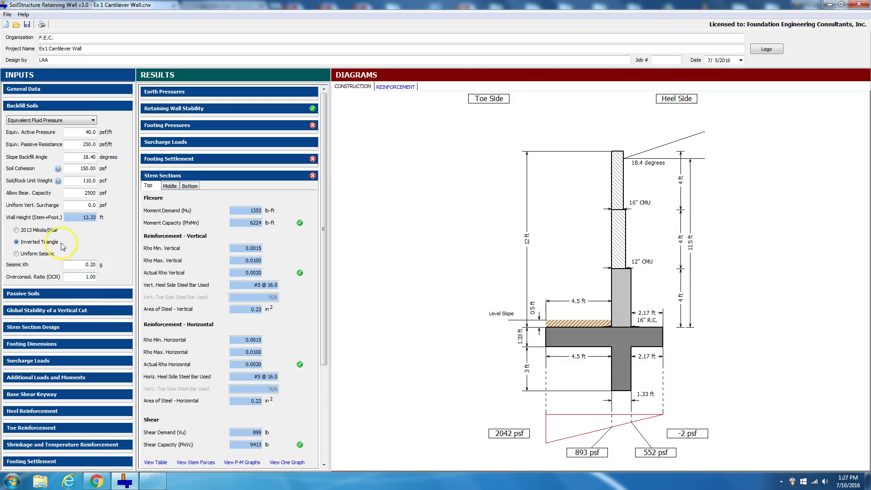
Examine the stem forces graphs with a uniform seismic pressure of 15 psf/ft, and restore the 2013 Mikola/Sitar option.
click(16, 255)
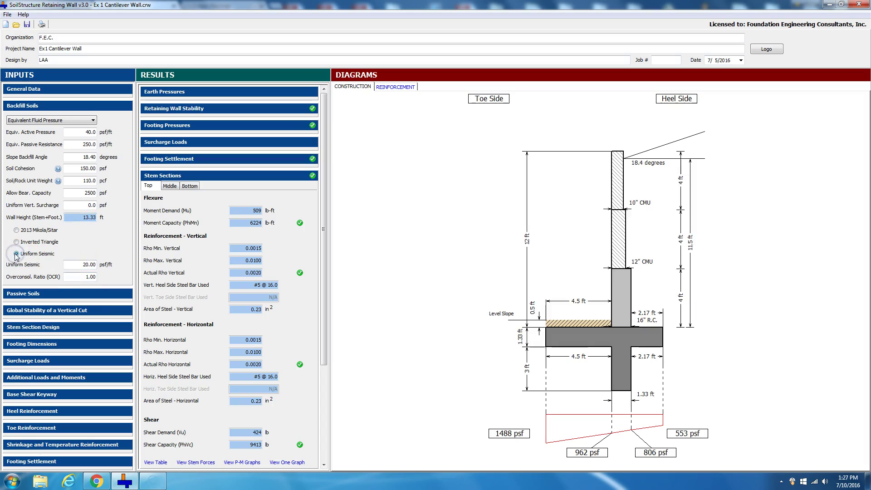
click(81, 266)
text(15)
key(Tab)
click(197, 463)
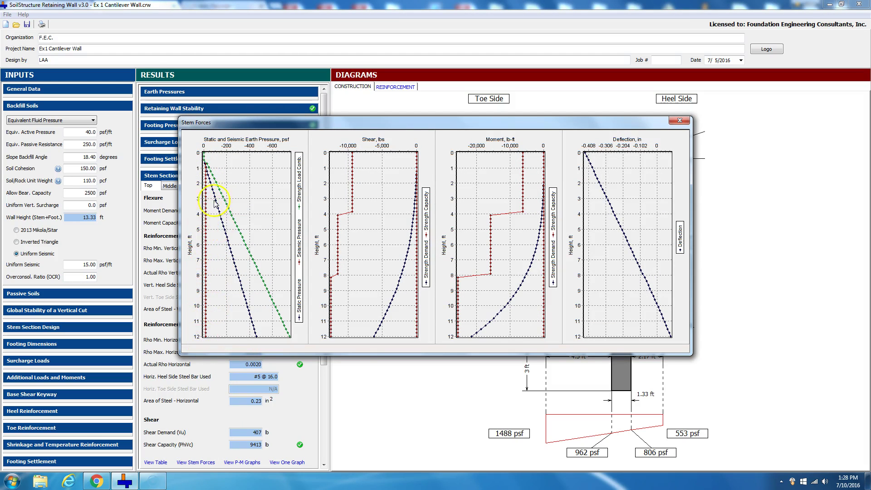
mouse_move(257, 334)
click(680, 120)
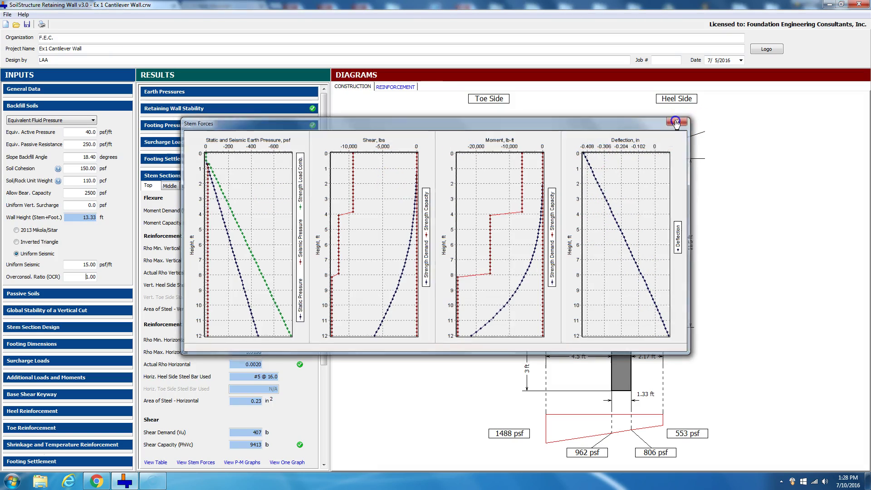
click(16, 230)
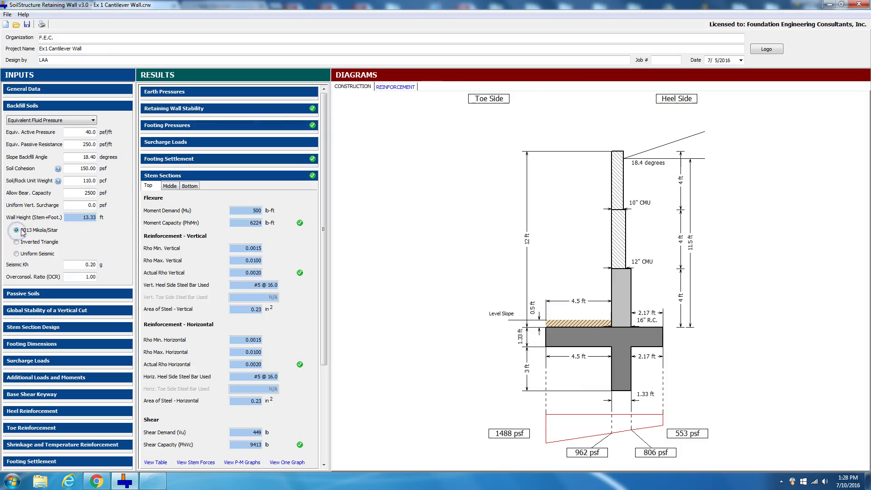
Review the passive soils' sliding friction coefficient and slope angle, checking the toe-side slope in the enlarged construction diagram.
click(46, 295)
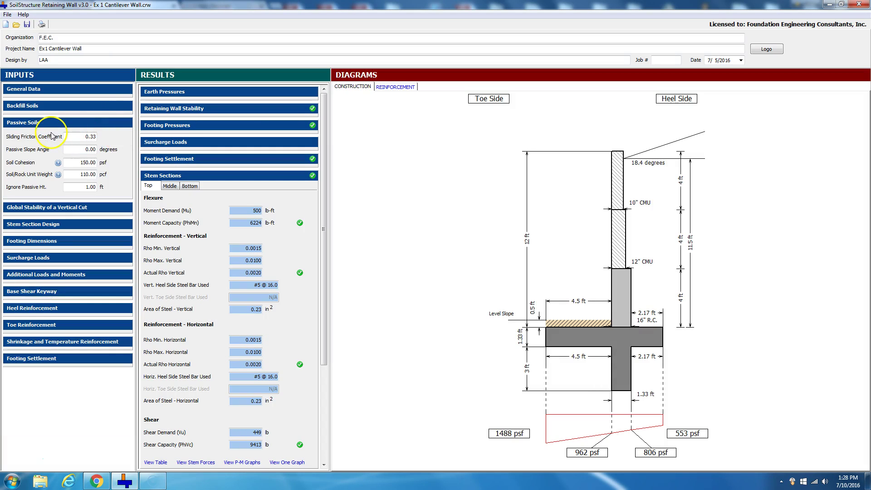
drag(78, 136, 114, 137)
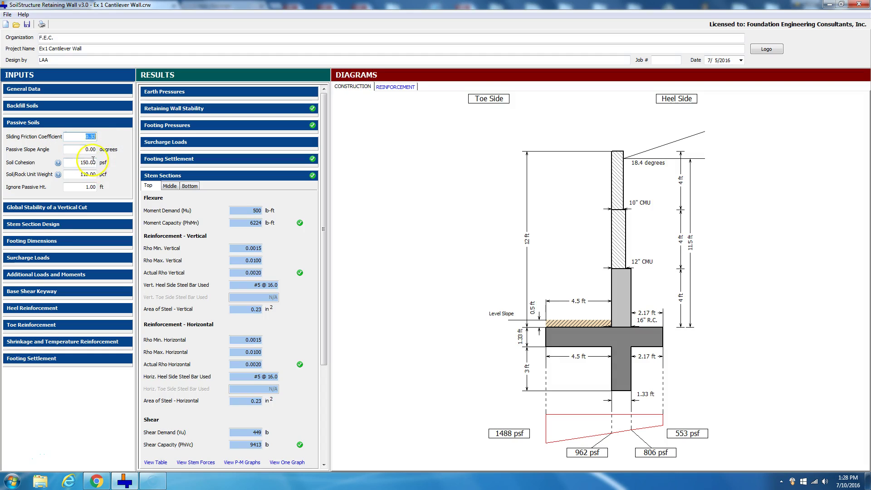
drag(76, 149, 104, 148)
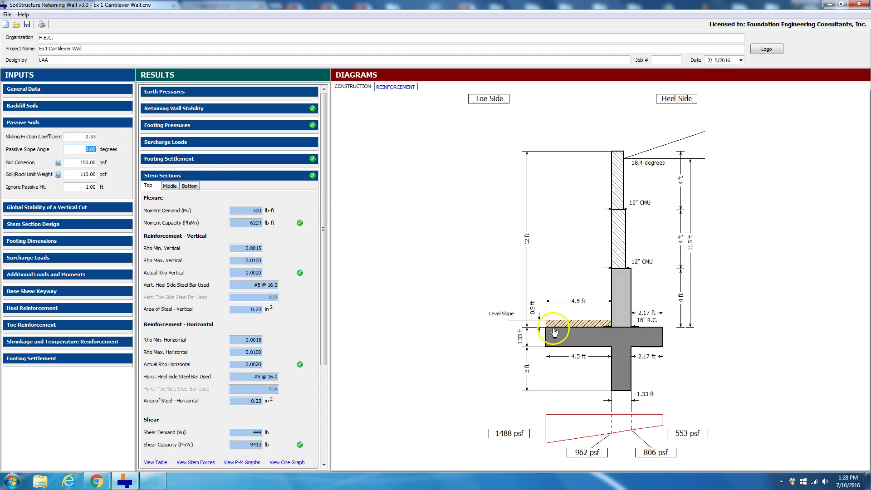
double_click(574, 326)
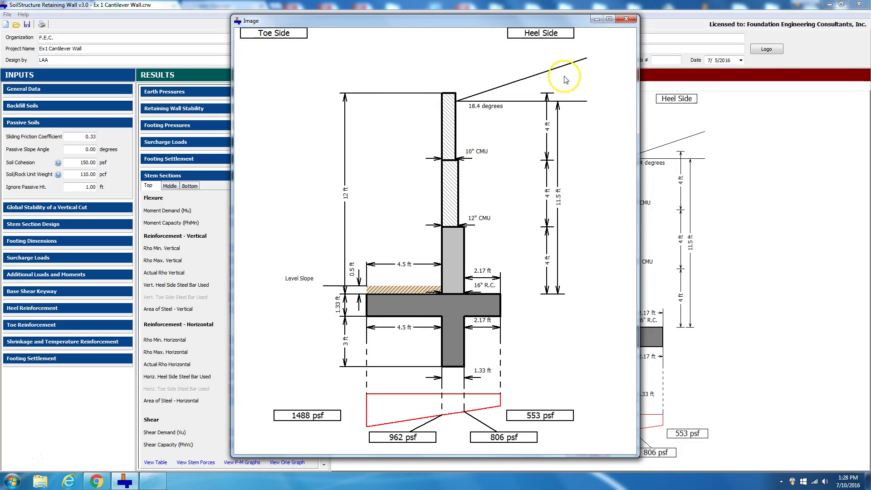
click(627, 18)
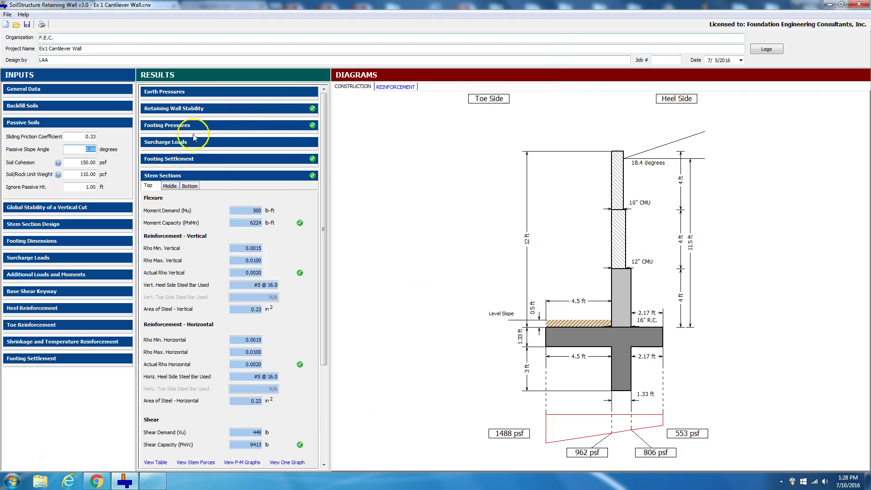
Compare the soil cohesion inputs of the passive and backfill soils, and review the passive unit weight and ignored passive height.
click(85, 162)
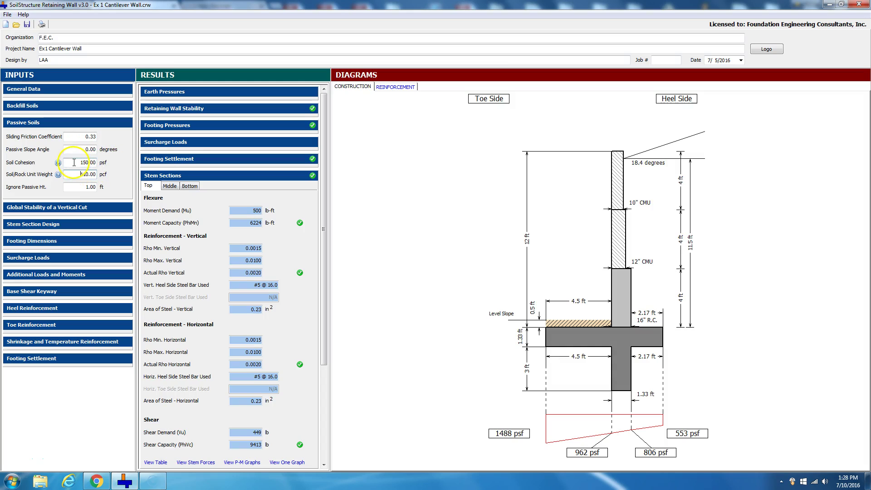
click(41, 107)
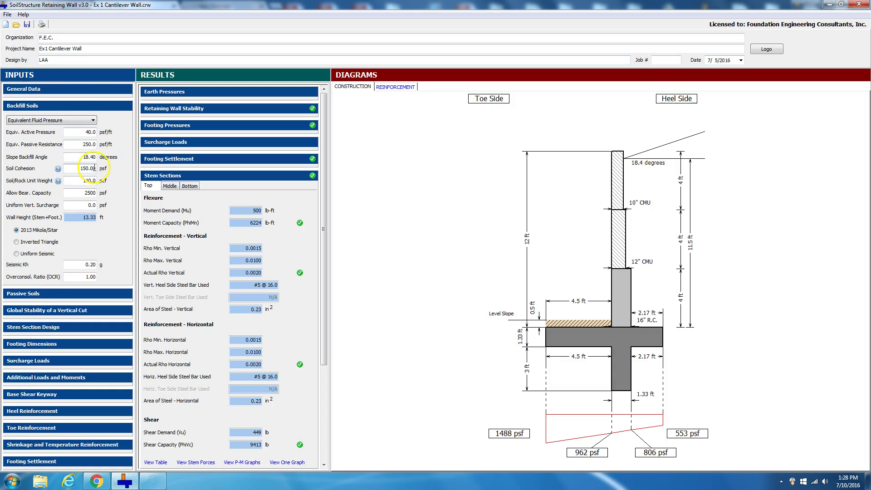
click(29, 294)
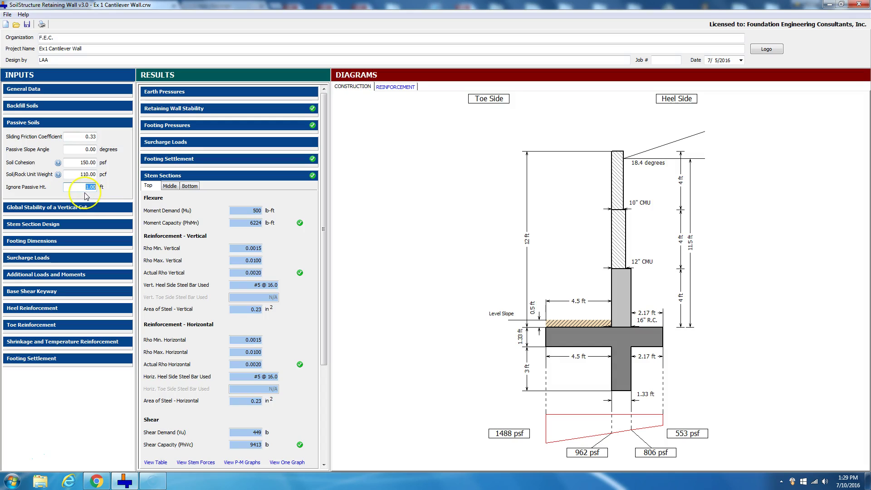
click(67, 174)
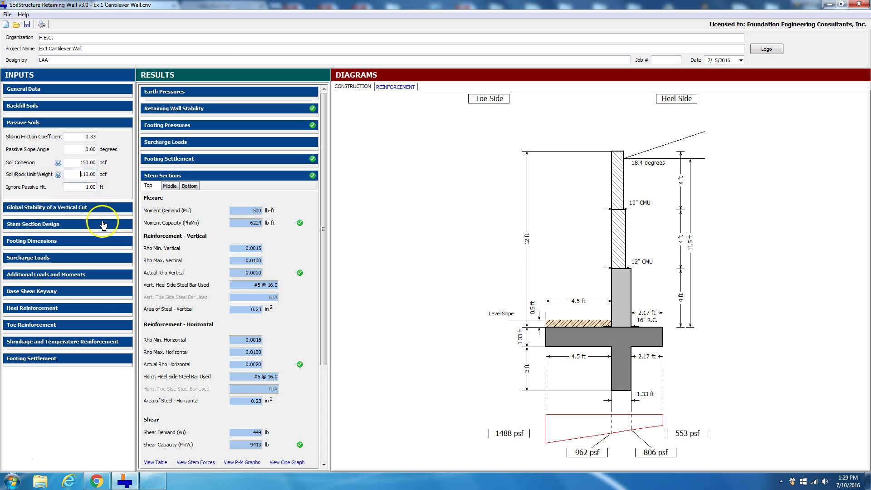
Consult the help table of suggested soil cohesion values for the very soft, soft and firm consistencies.
click(58, 162)
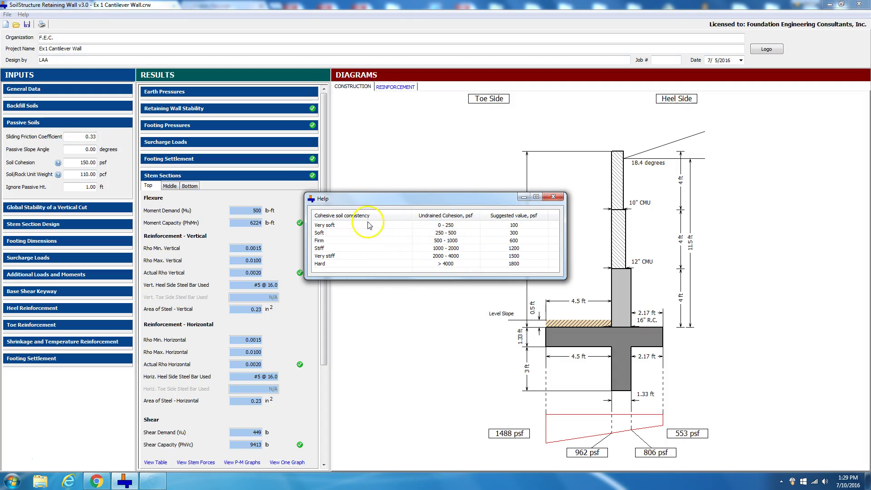
click(513, 225)
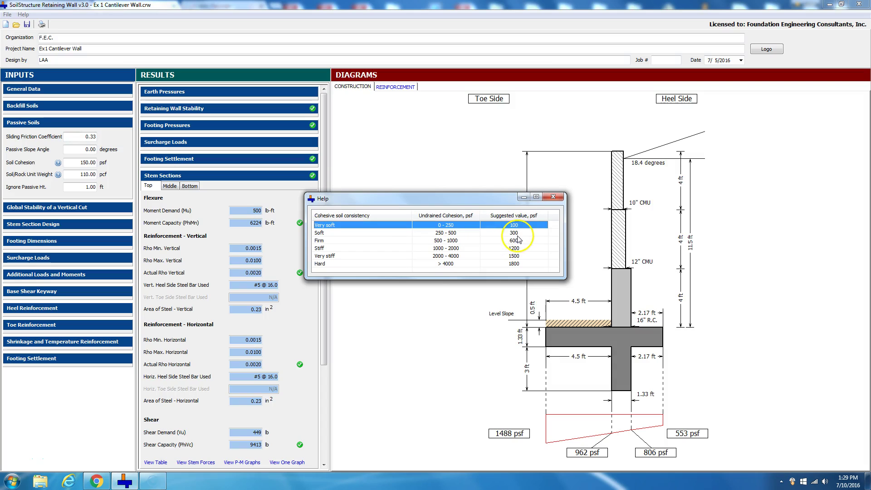
click(517, 234)
click(518, 242)
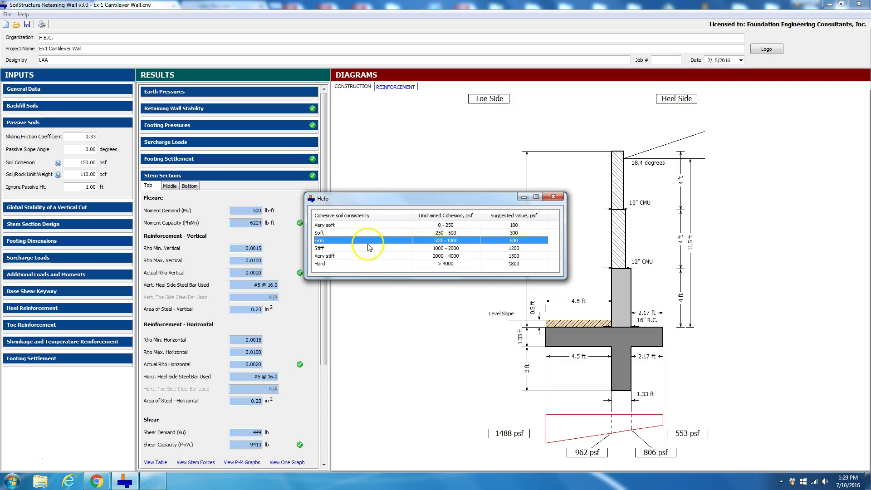
click(553, 196)
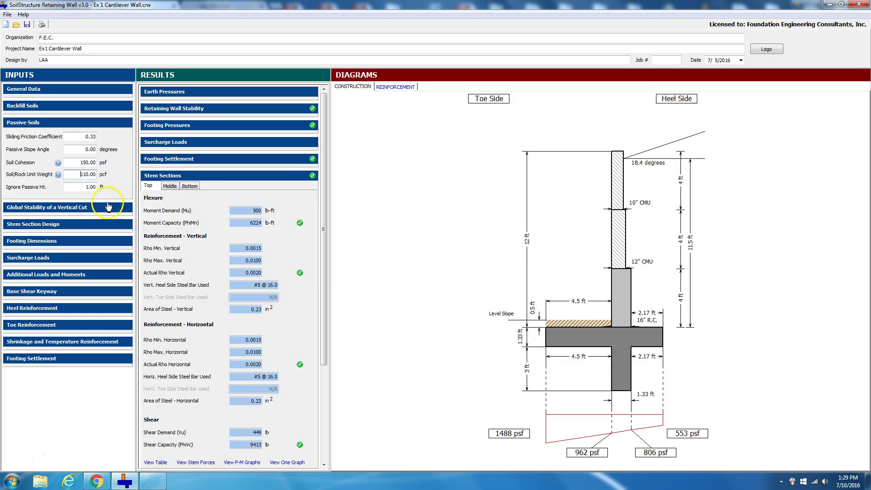
Try the global stability calculation of a vertical cut with a 22-degree friction angle, examining its Global Stability results before disabling it.
click(110, 208)
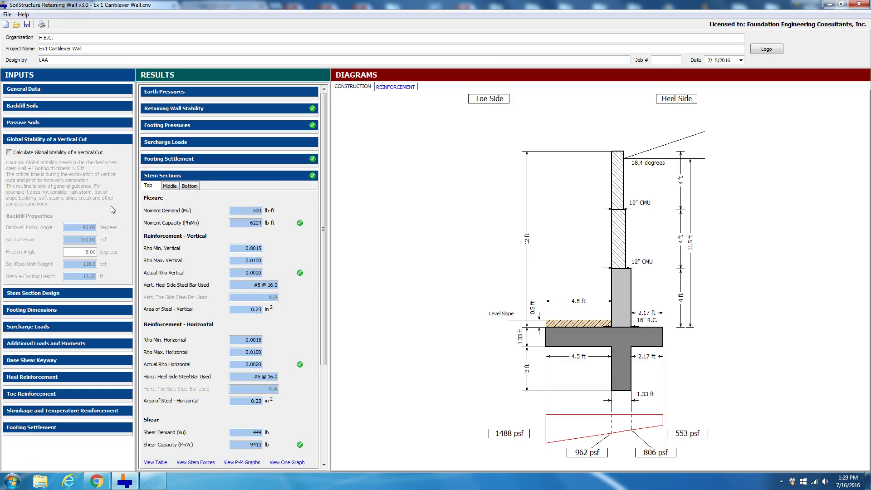
click(46, 181)
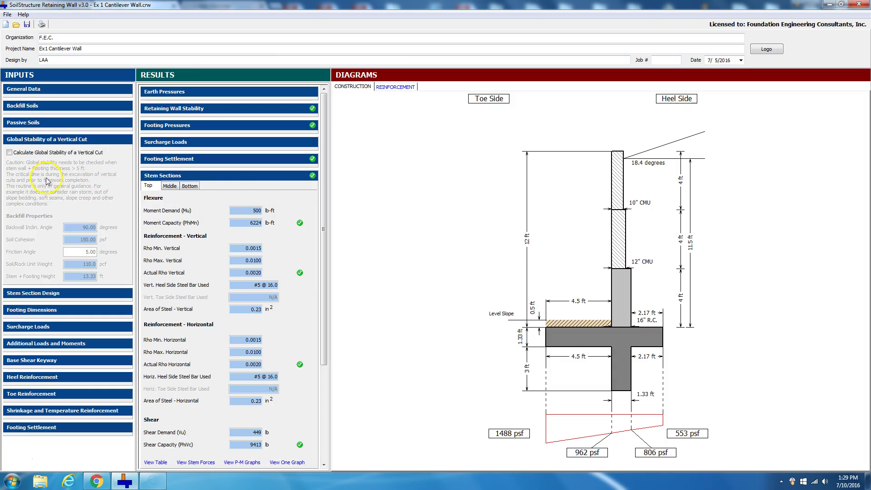
click(9, 153)
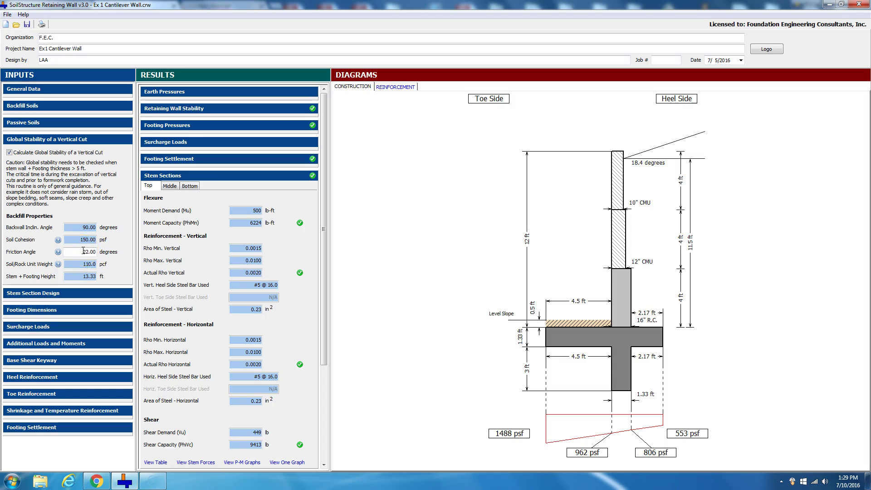
click(220, 176)
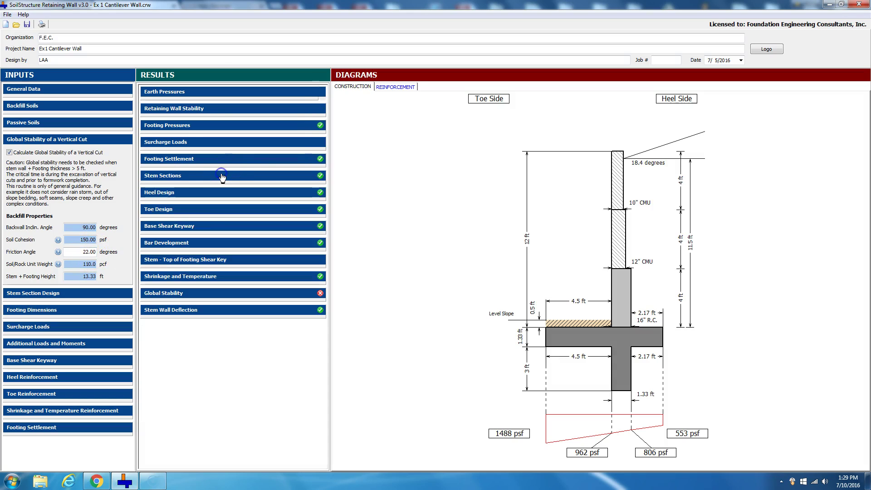
click(186, 294)
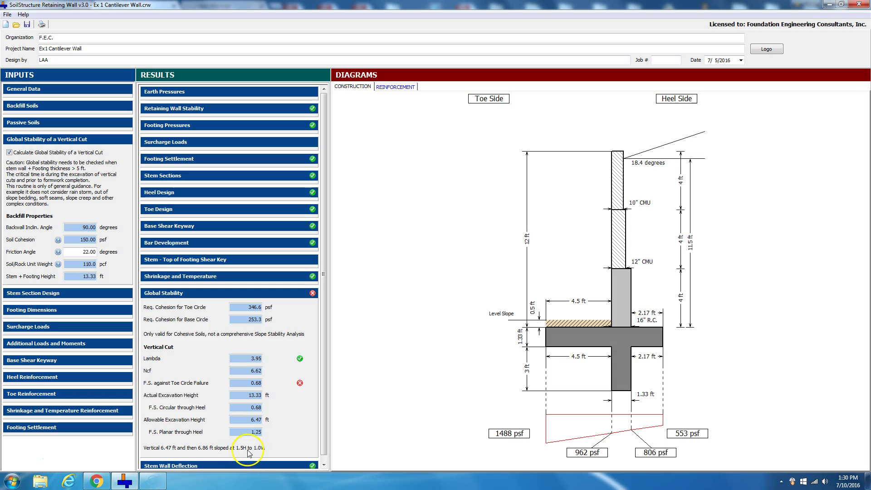
click(101, 251)
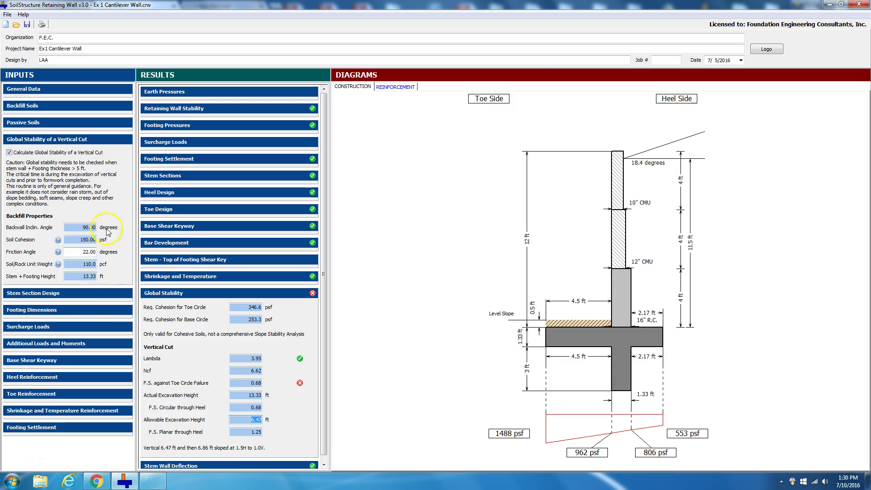
click(10, 153)
Review the bottom stem section's type, concrete strength, wall height and stem width in the stem section design inputs.
click(23, 293)
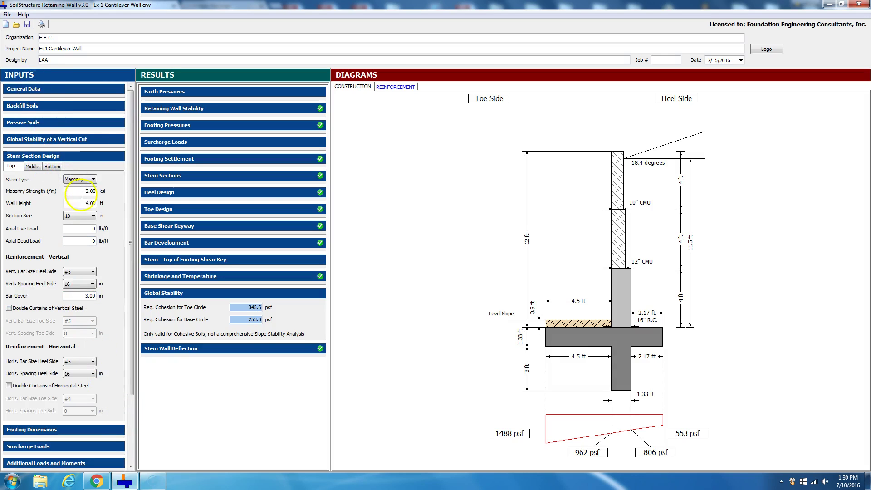
click(51, 166)
click(94, 179)
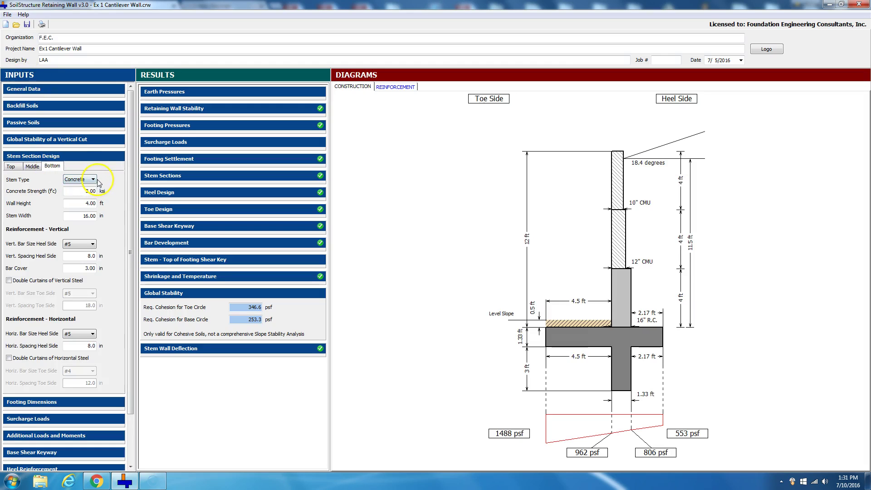
click(97, 179)
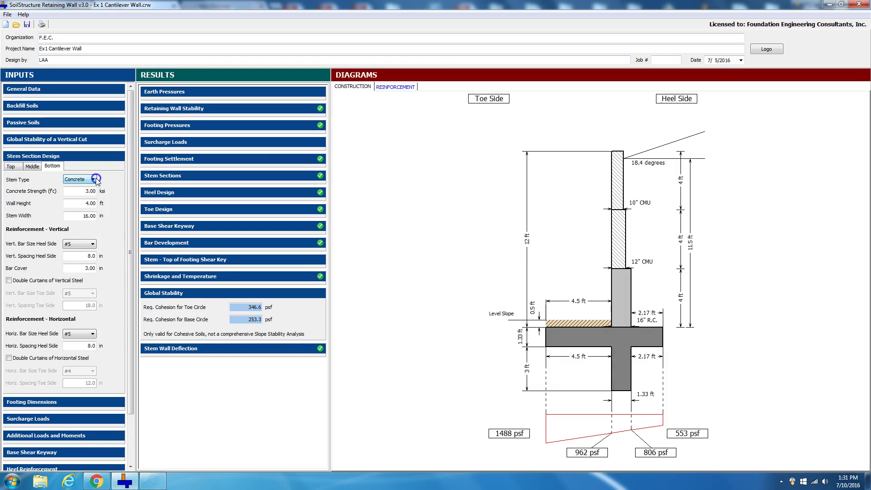
drag(78, 193, 105, 192)
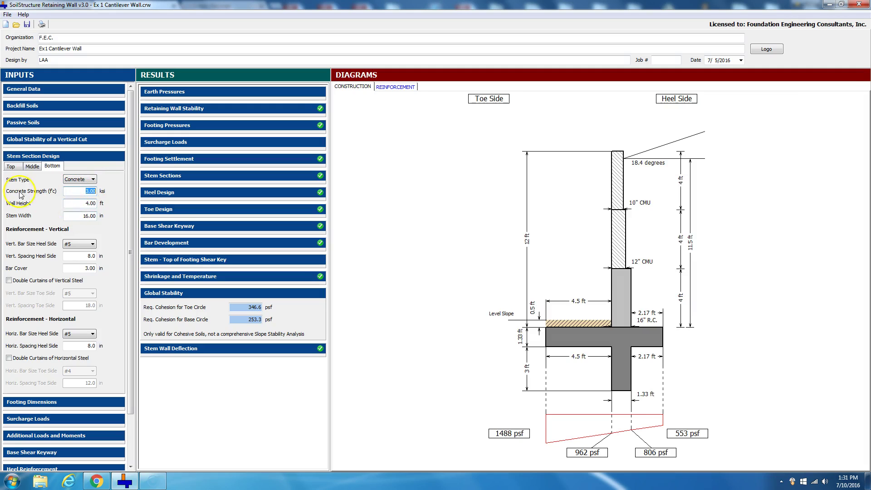
click(38, 166)
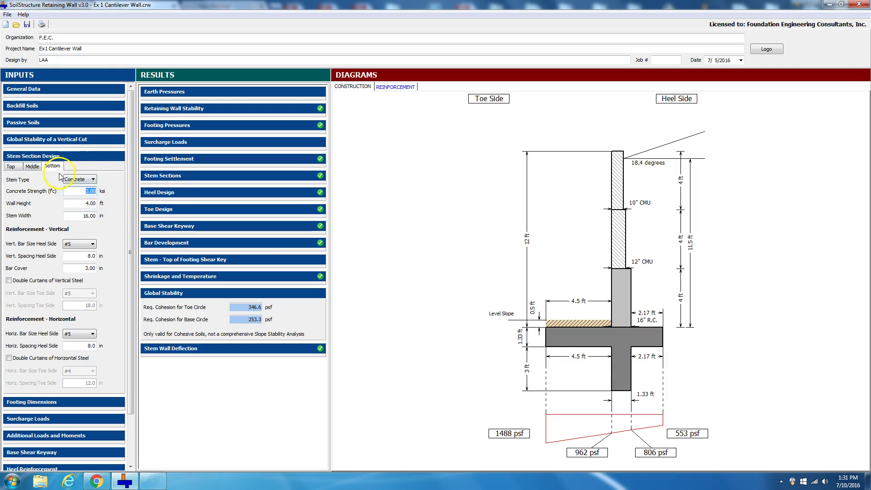
click(74, 214)
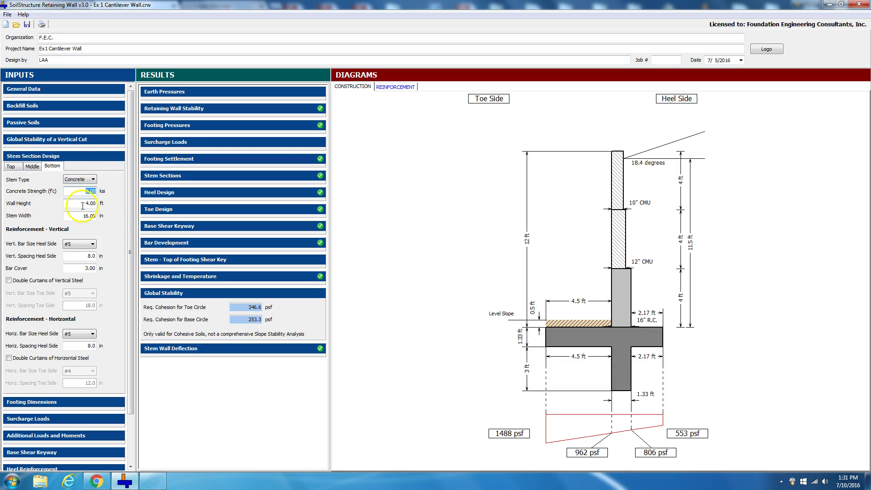
click(91, 205)
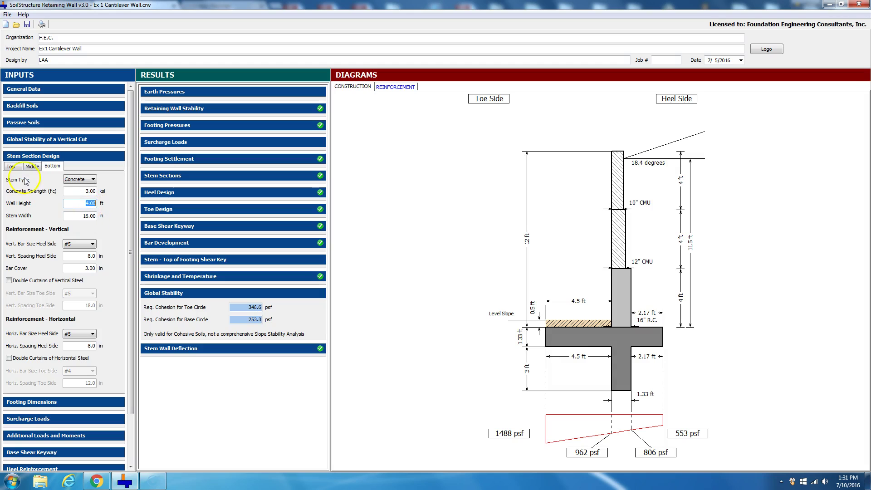
click(91, 213)
Examine the stem, heel, toe and shear key bars in the enlarged reinforcement diagram.
click(405, 88)
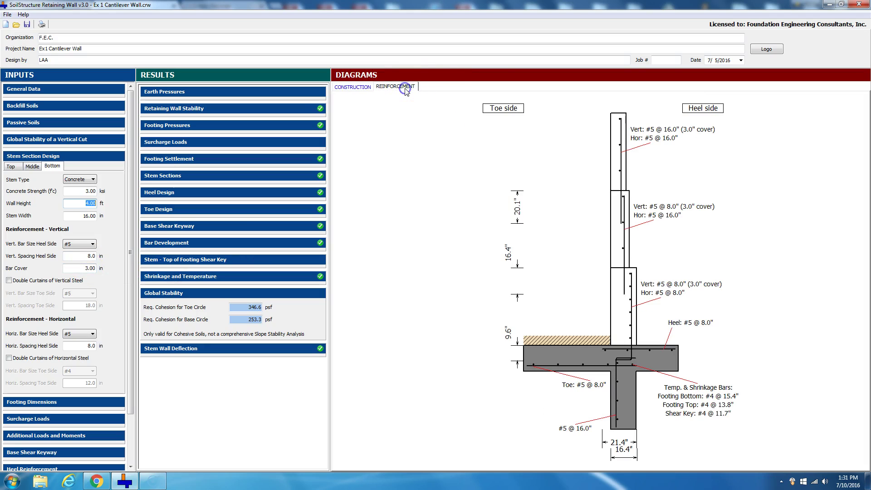
double_click(609, 314)
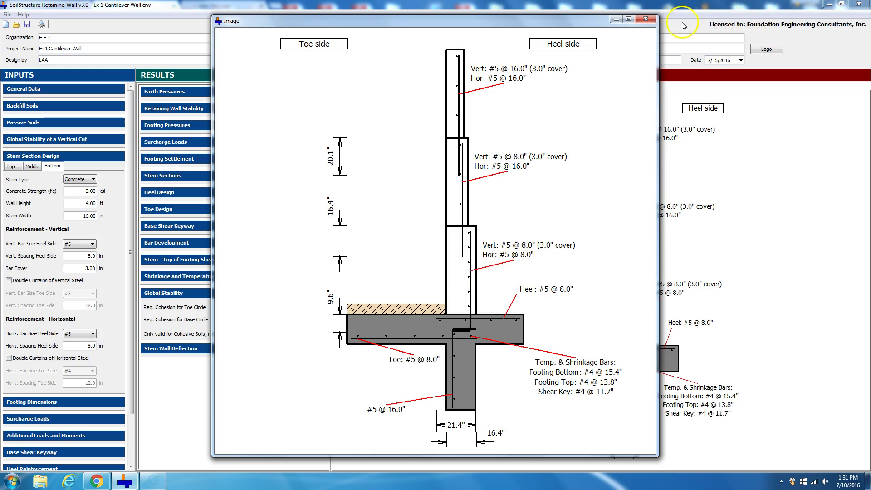
click(646, 18)
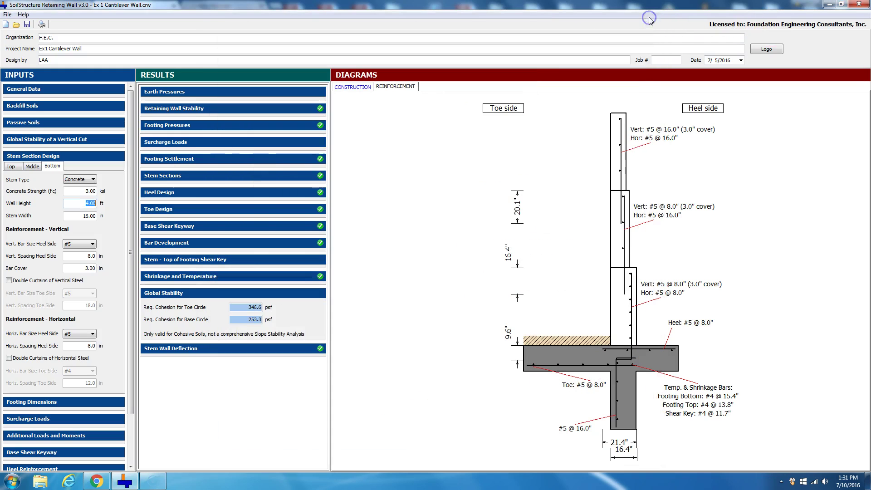
Enable double curtains of vertical steel for the bottom stem section and set the toe-side vertical bar size to #4.
click(8, 281)
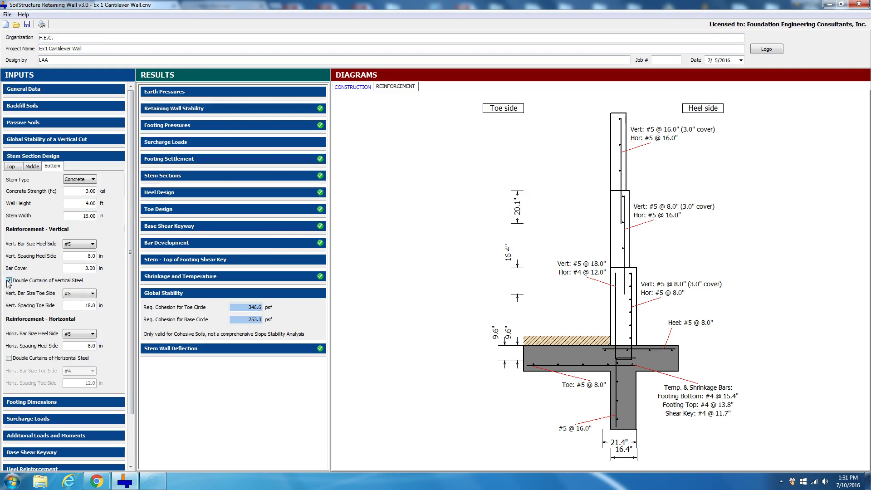
click(93, 294)
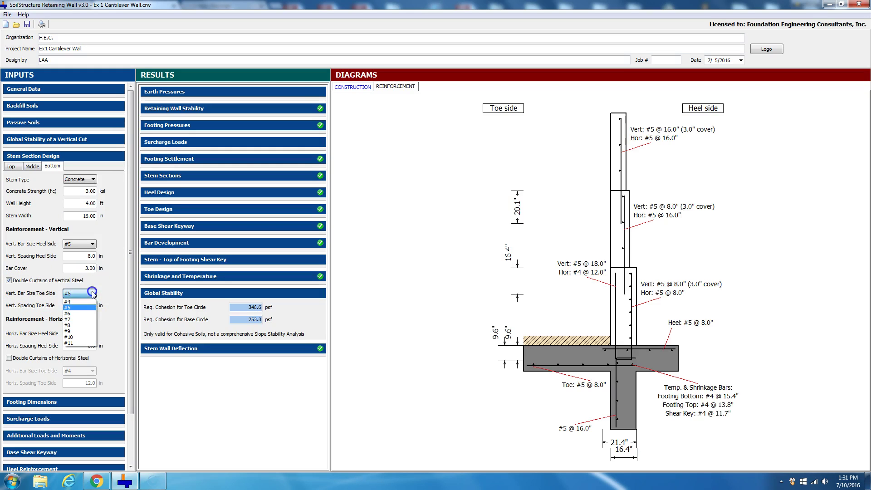
click(85, 305)
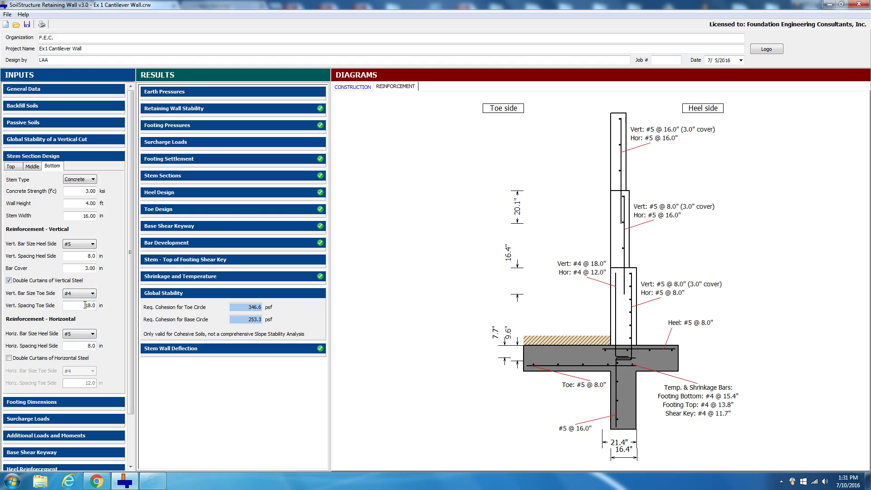
Enable double curtains of horizontal steel for the bottom stem section and inspect both curtains in the enlarged reinforcement diagram.
click(81, 347)
click(9, 359)
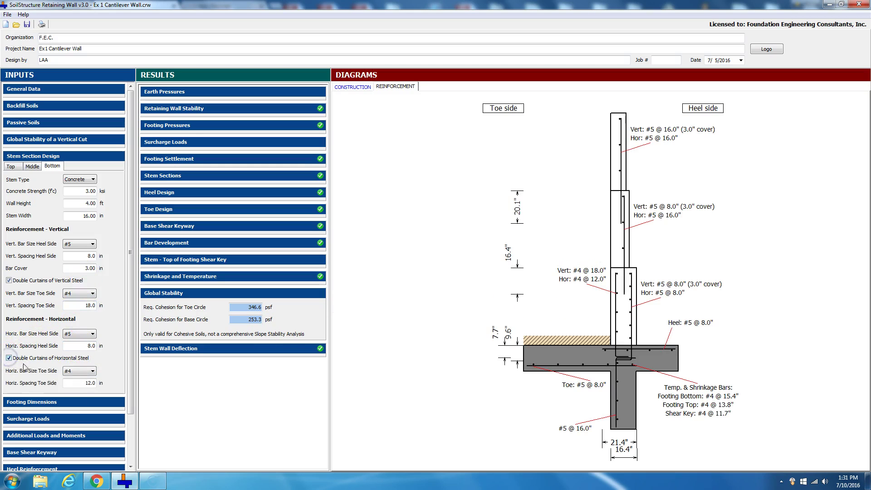
drag(82, 385, 143, 389)
click(79, 346)
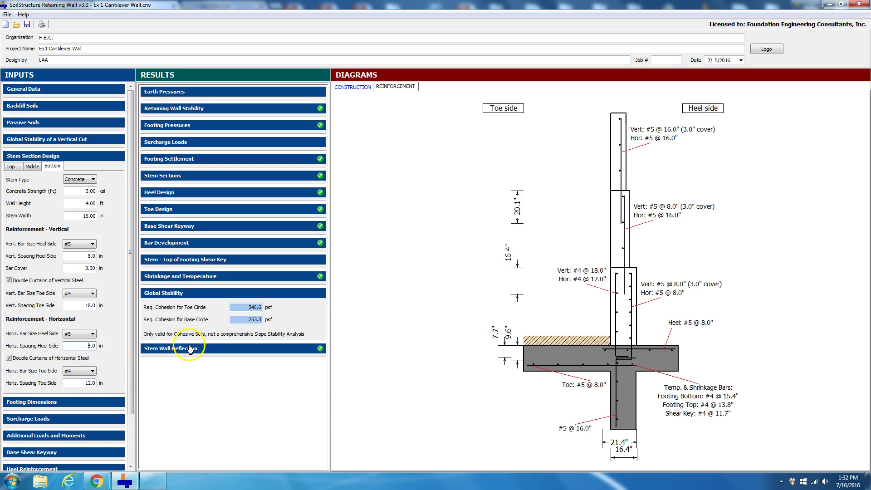
double_click(622, 320)
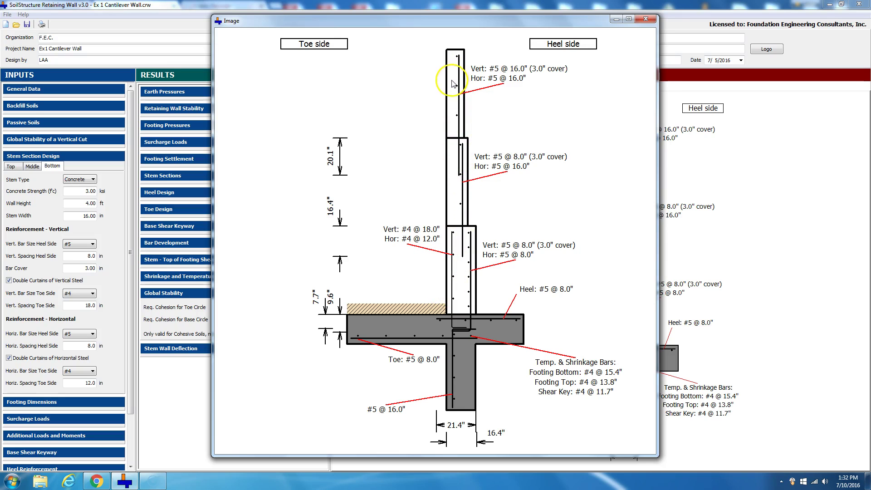
Disable double curtains of vertical and horizontal steel for the bottom stem section and return to the construction diagram.
click(646, 19)
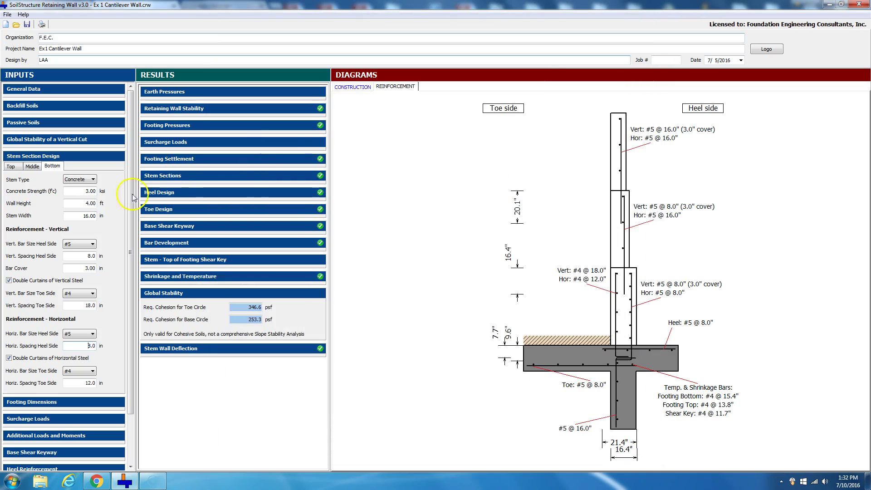
click(9, 280)
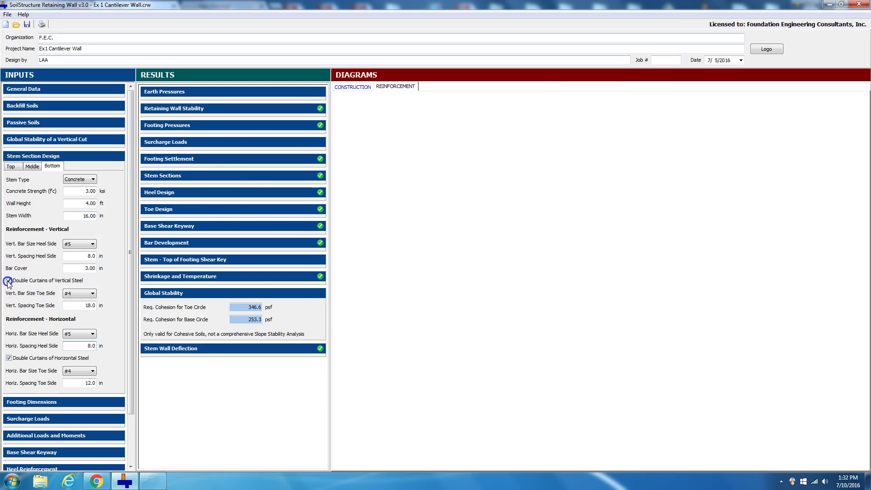
click(9, 358)
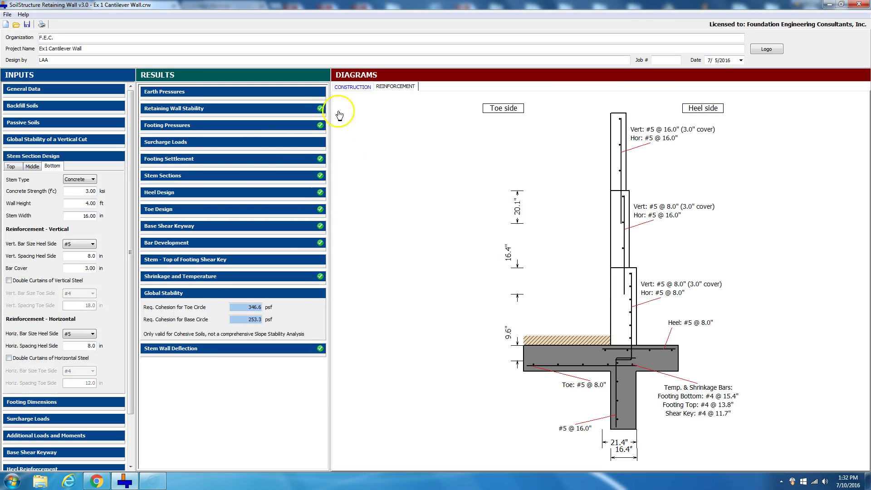
click(357, 87)
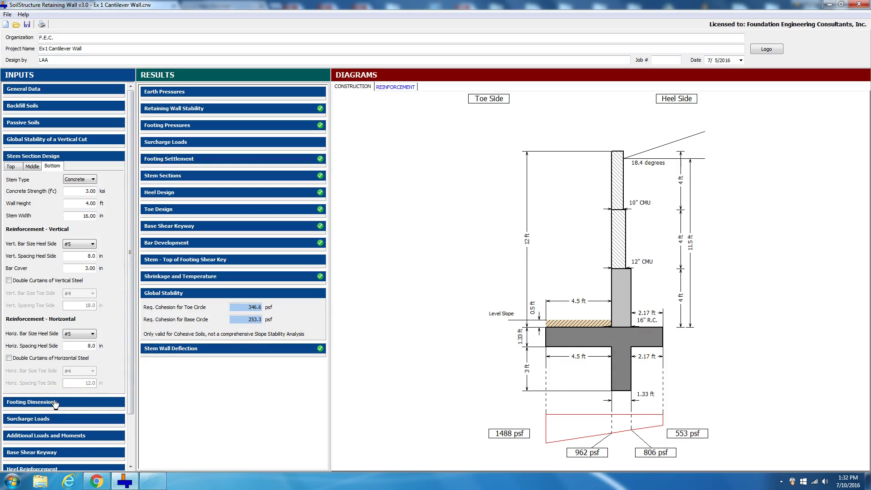
Compare the stem type, section size and wall height inputs of the middle, top and bottom stem sections.
click(32, 167)
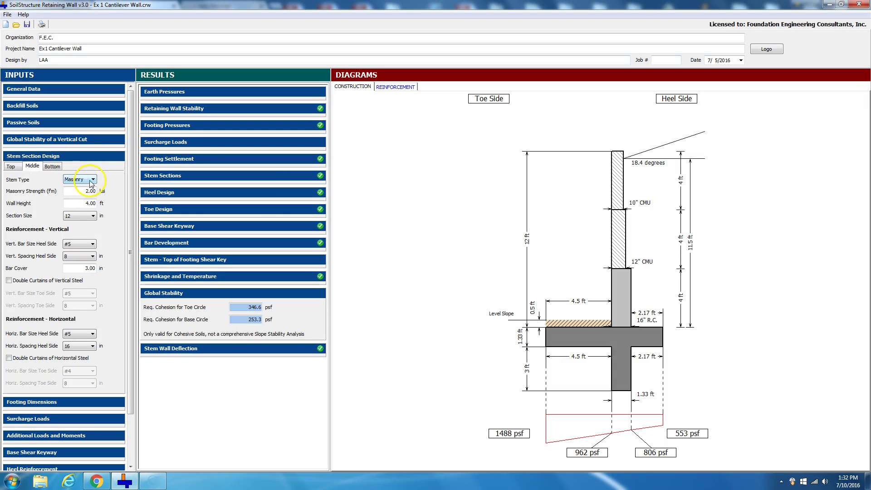
click(11, 167)
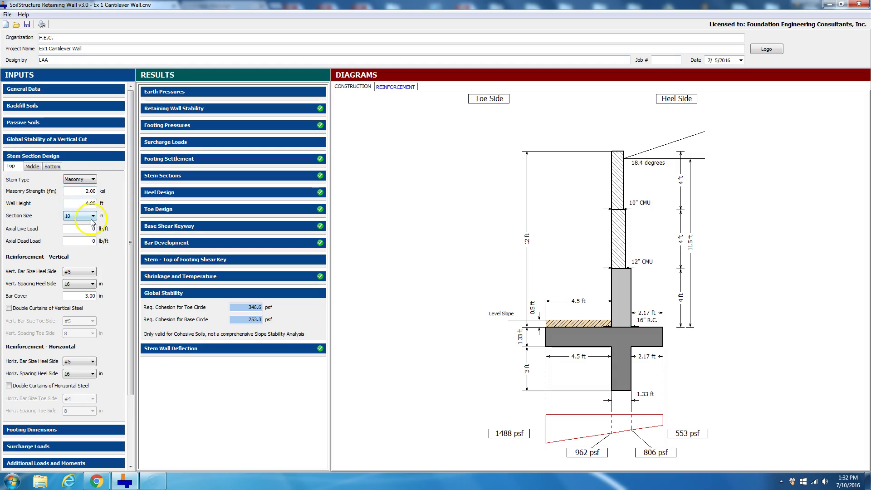
click(32, 167)
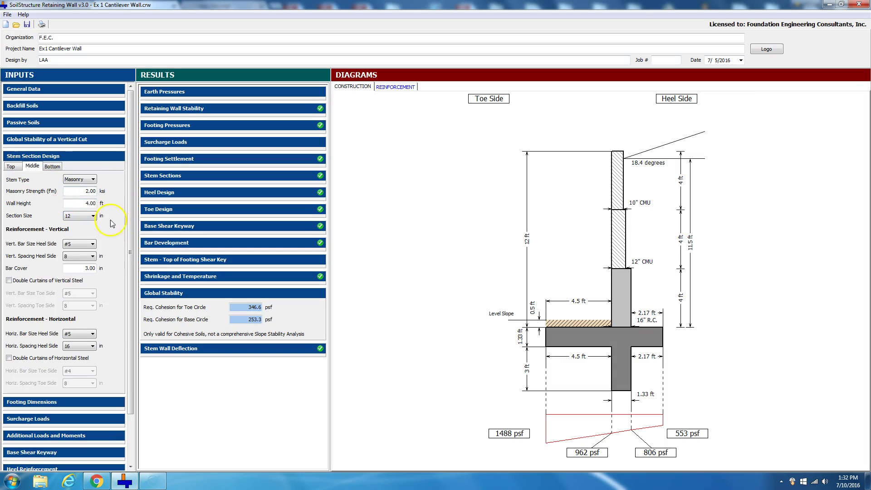
click(52, 167)
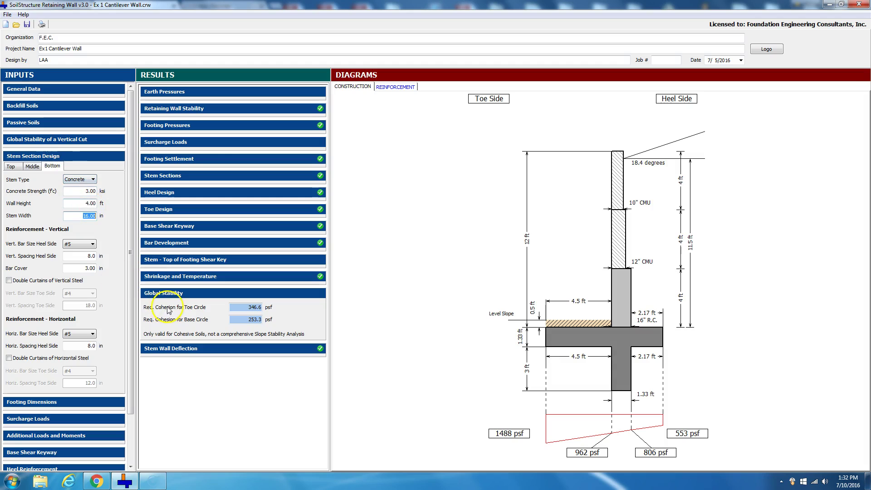
Review the heel width, toe width and thickness in the footing dimensions and examine them in the enlarged construction diagram.
click(81, 401)
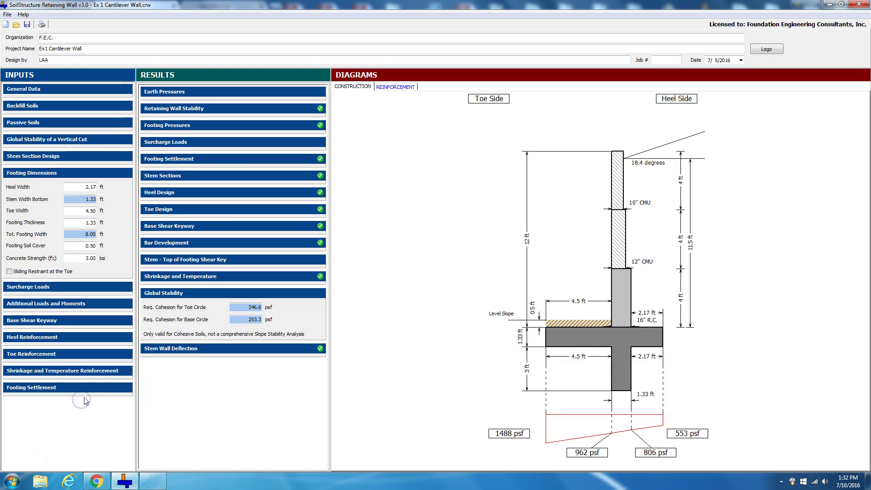
click(73, 186)
click(113, 190)
click(83, 203)
double_click(82, 209)
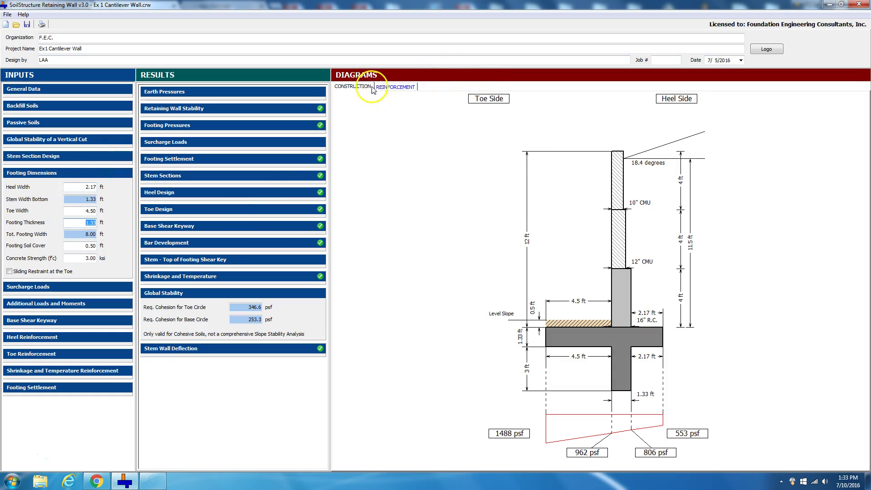
click(571, 230)
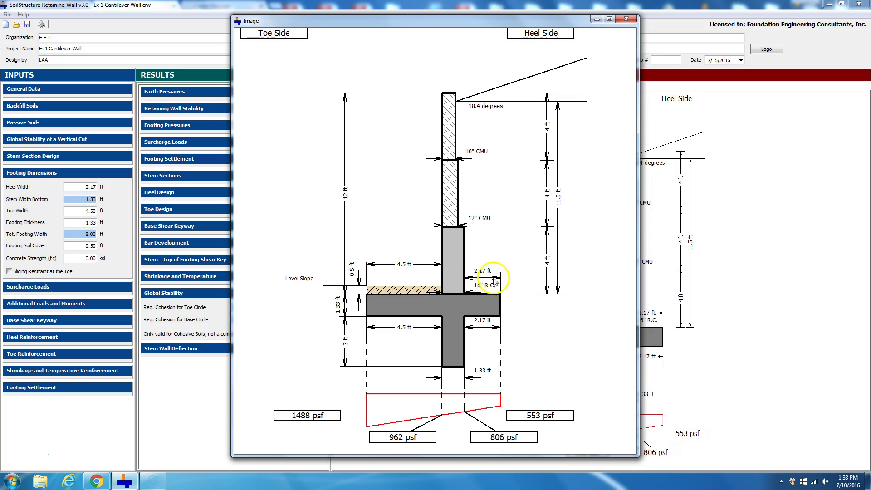
click(626, 19)
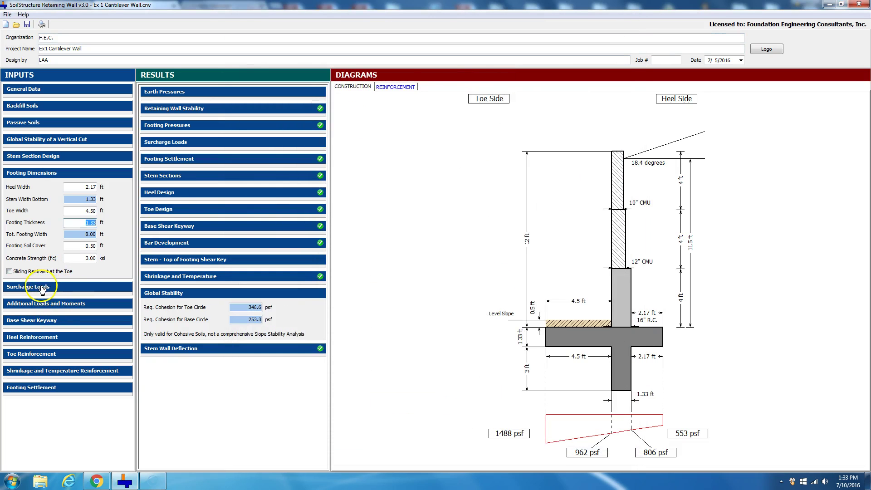
Turn the sliding restraint at the toe on and off again, comparing the construction diagram and retaining wall stability results.
click(10, 271)
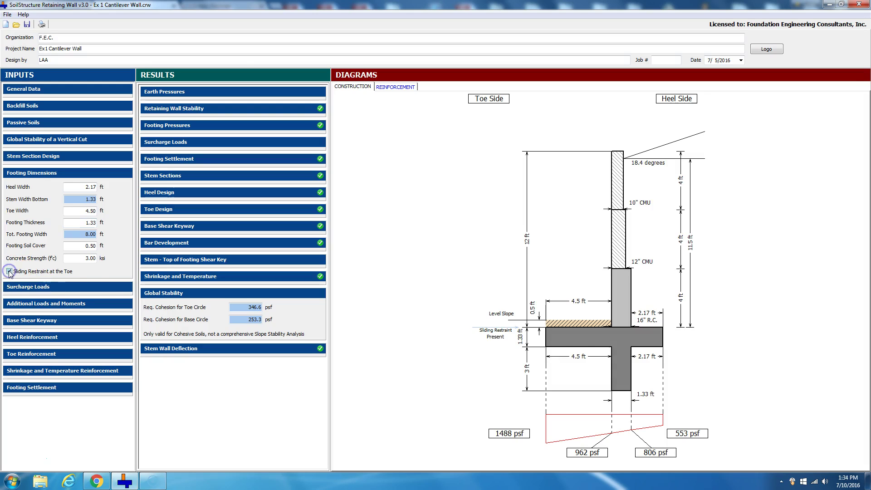
click(558, 355)
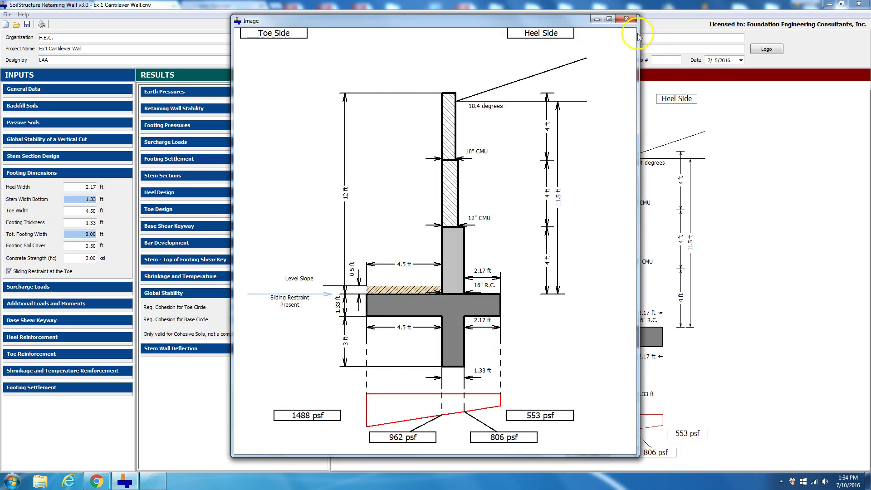
click(630, 19)
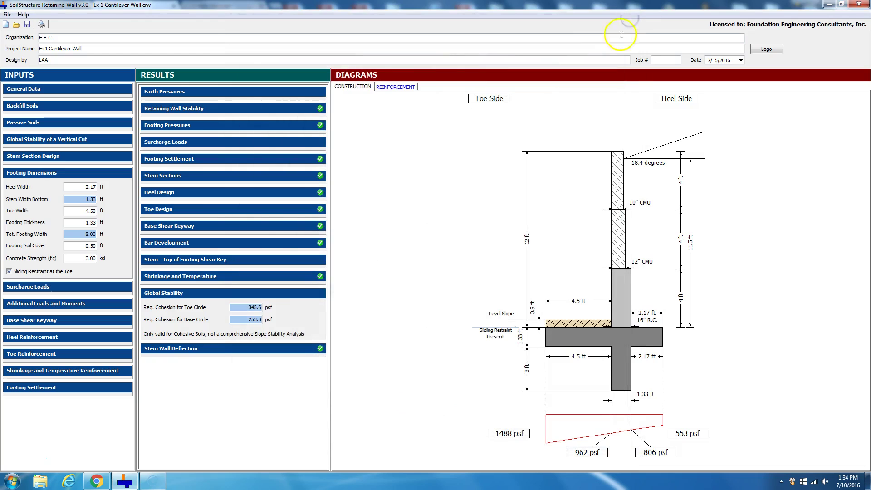
click(181, 109)
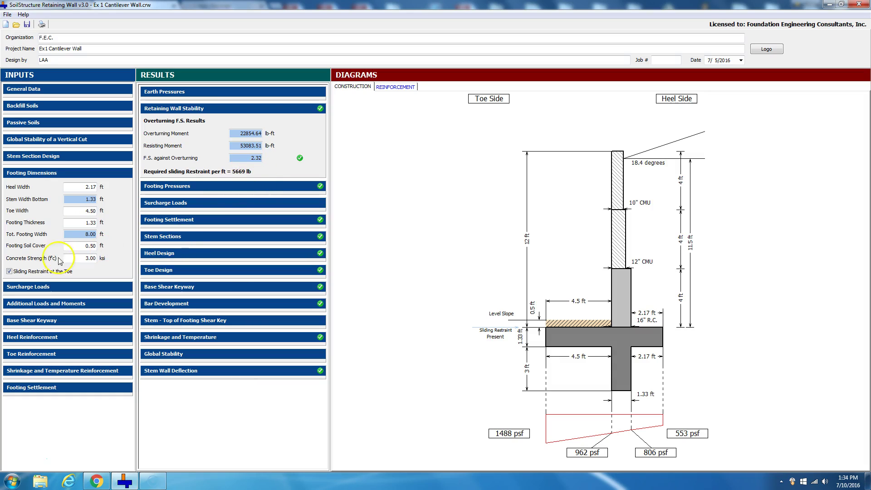
click(9, 271)
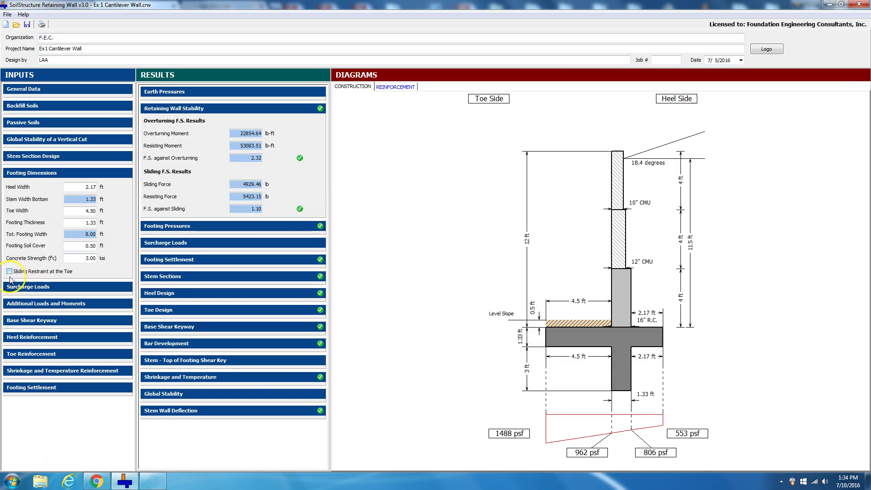
Review the surcharge load inputs and view the explanatory diagrams for the strip, line and point load surcharges.
click(8, 288)
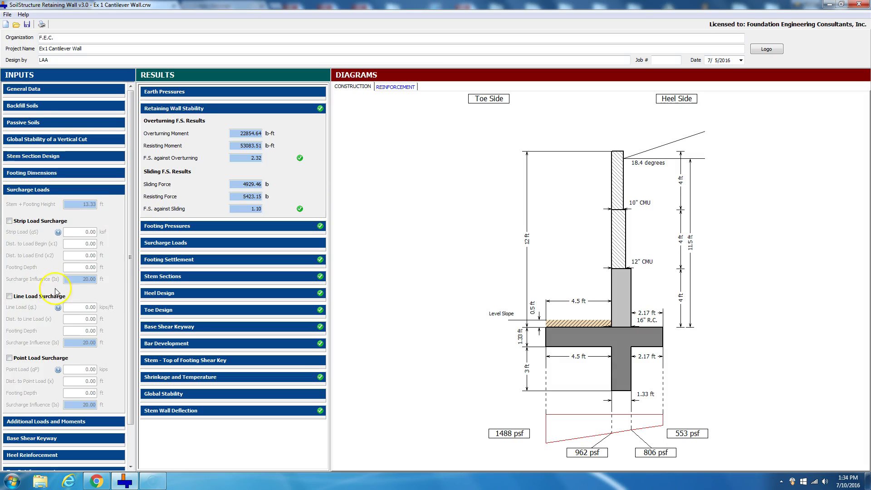
click(57, 232)
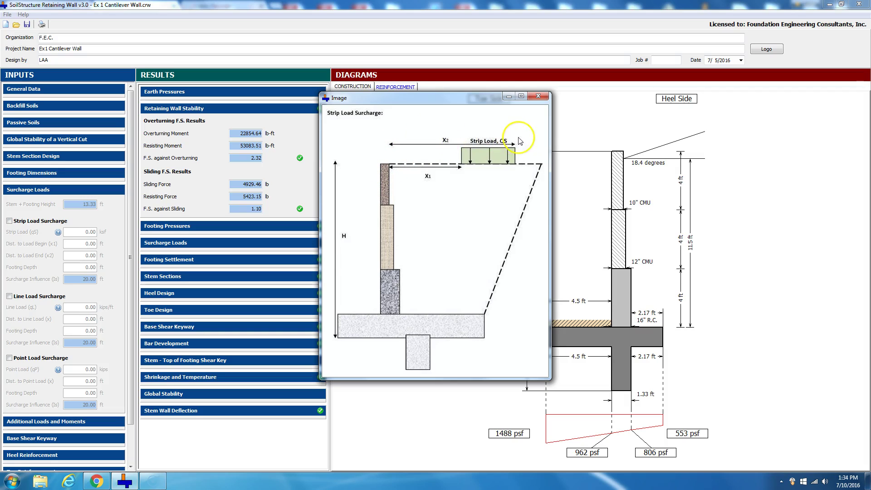
click(538, 96)
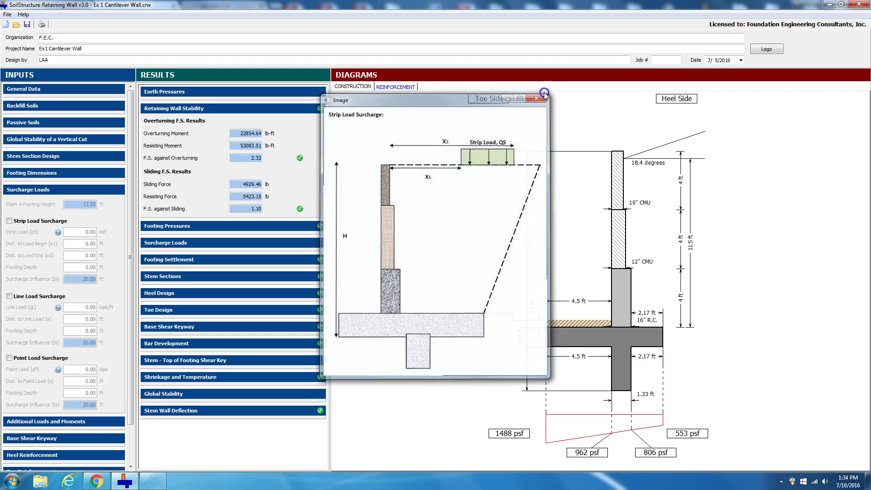
click(58, 308)
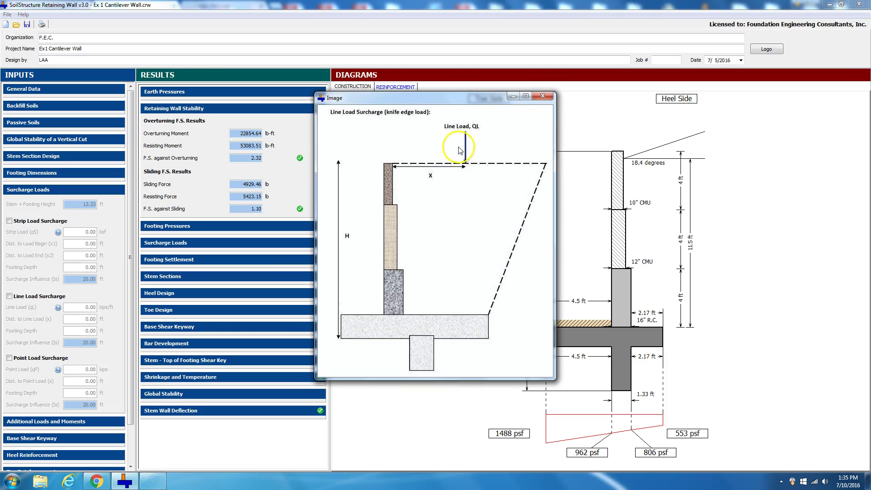
click(546, 101)
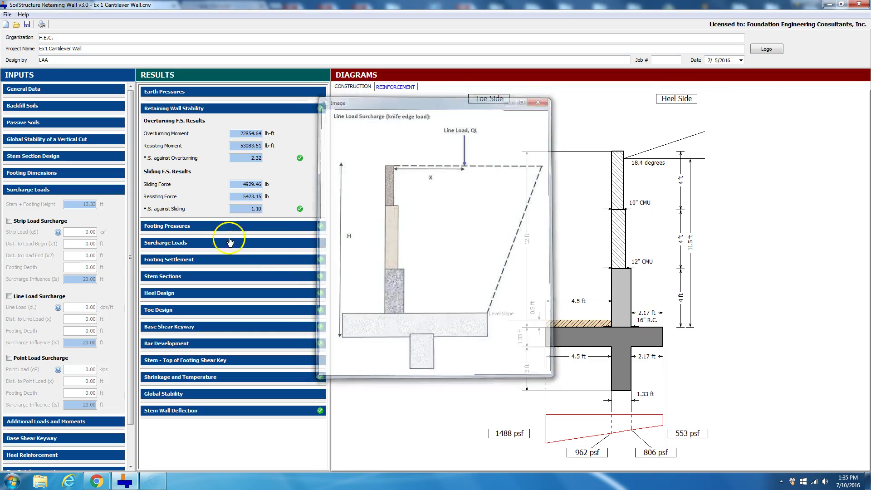
click(58, 370)
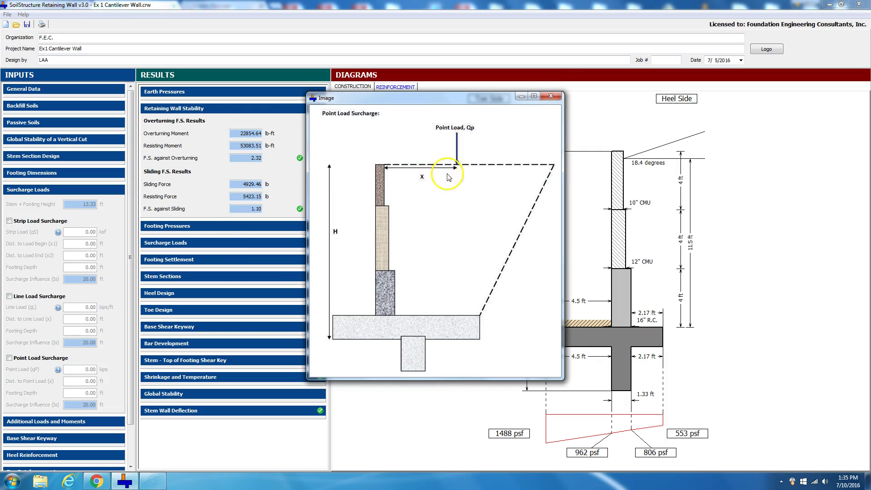
click(551, 96)
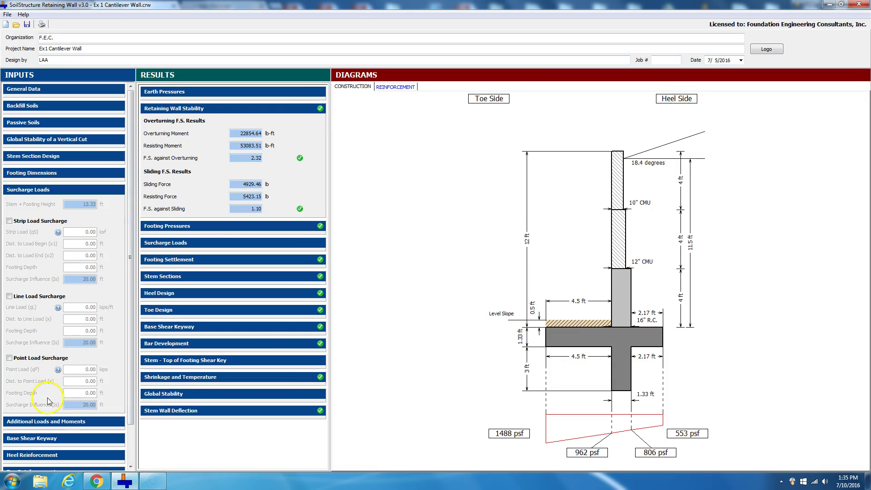
Add two lateral loads named Comapaction and Impact to the additional loads and moments inputs.
click(52, 423)
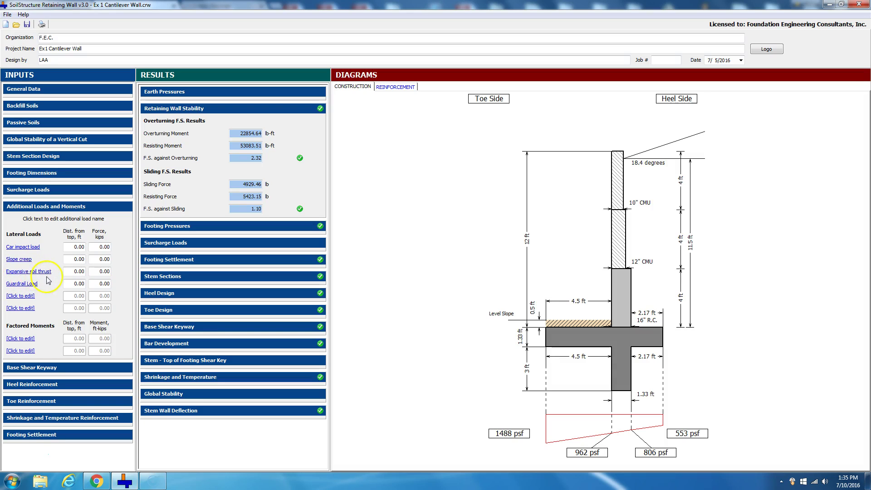
click(23, 296)
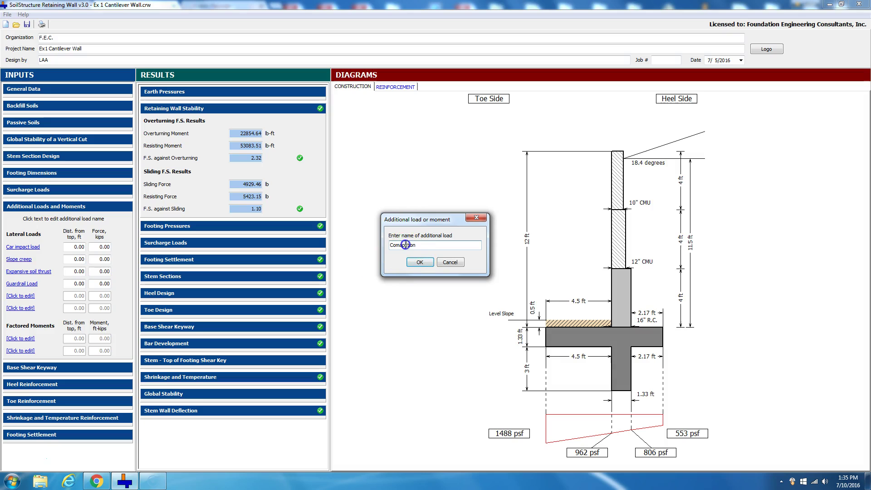
click(420, 262)
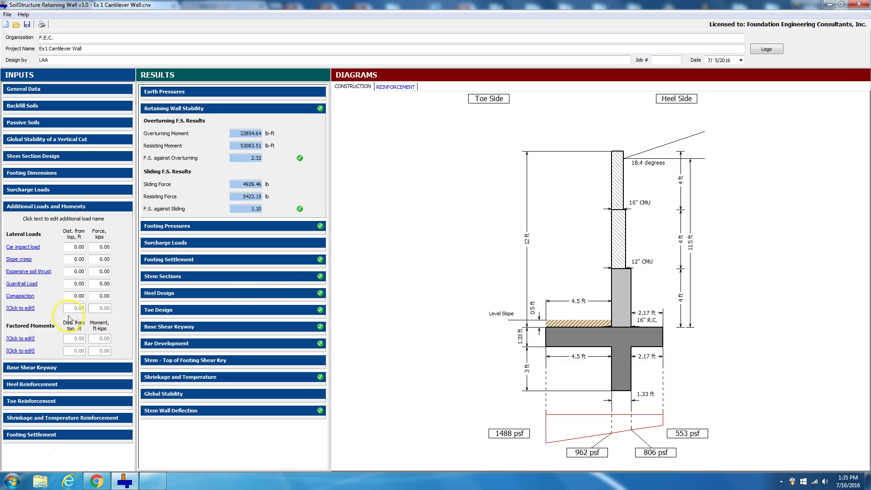
click(17, 309)
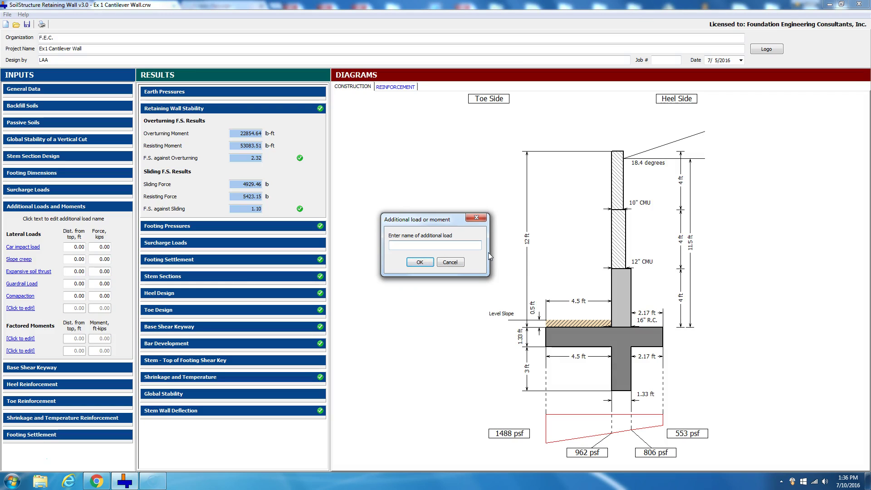
text(Impact)
click(426, 261)
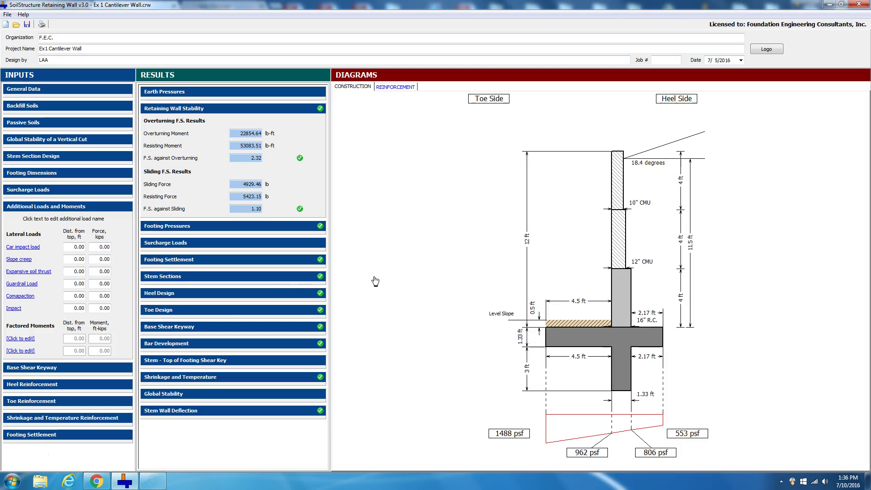
Rename the Impact lateral load as Temperature.
click(14, 308)
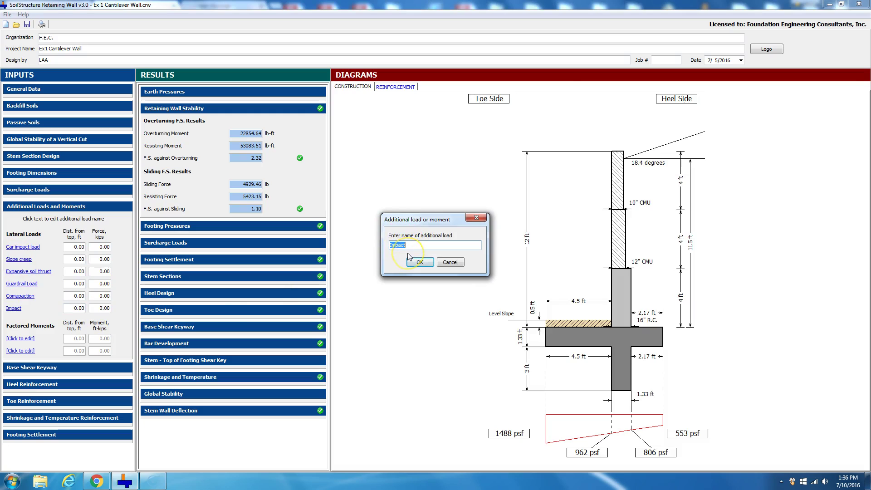
text(Temperature)
click(420, 262)
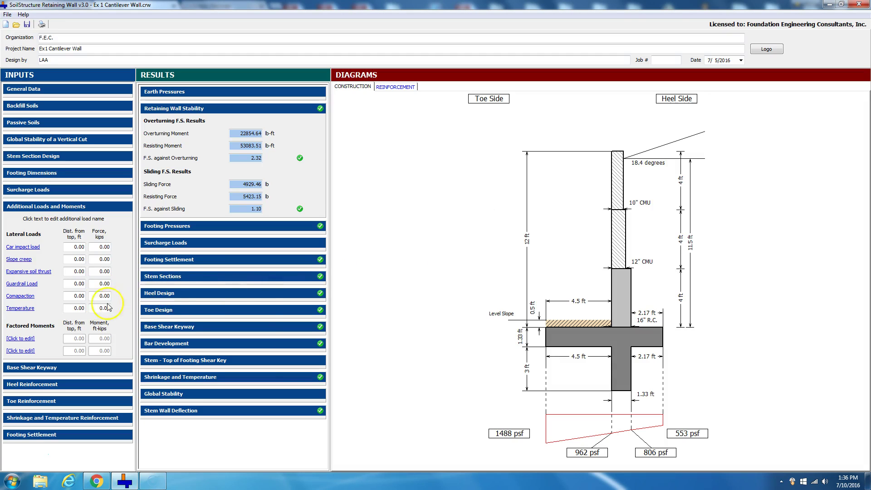
Set the Temperature lateral load's distance from the top to 4.5 ft and its force to 2 kips.
click(78, 309)
text(4.5)
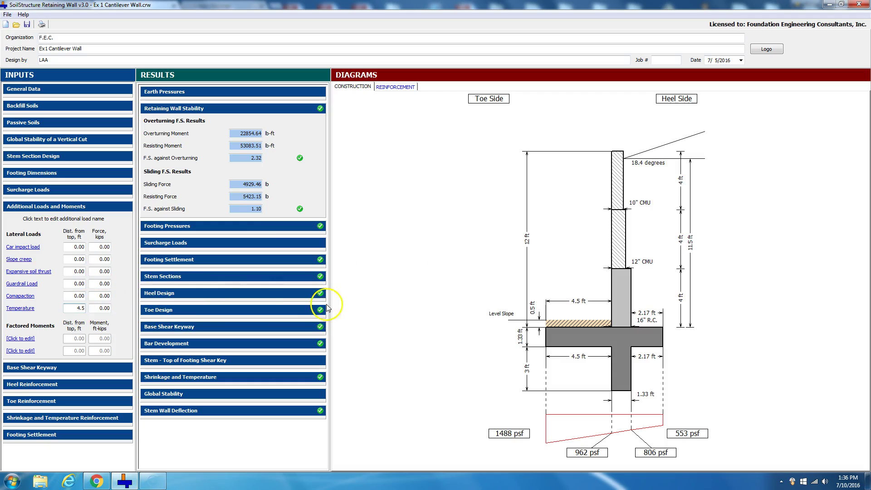
click(111, 312)
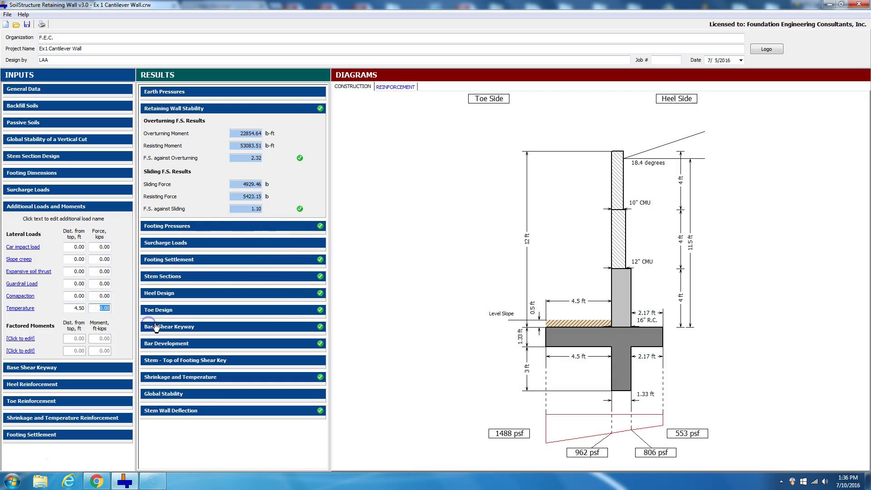
click(74, 308)
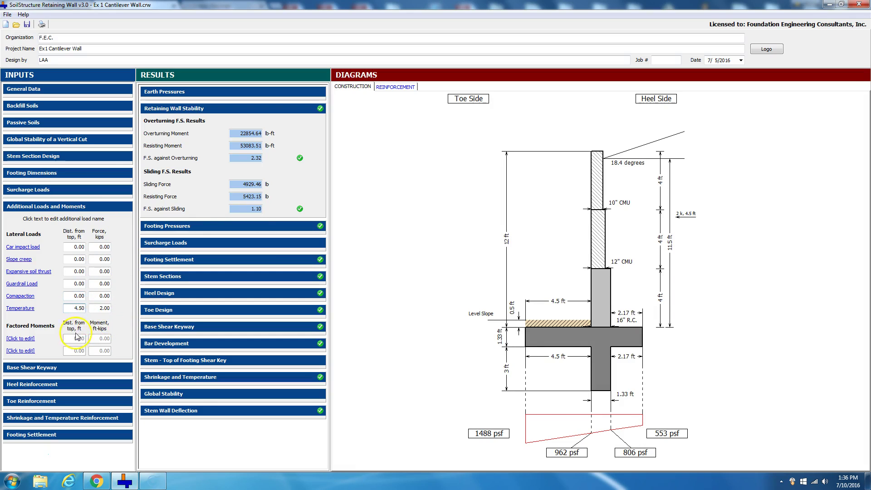
Reset the Temperature lateral load's distance from the top and its force to 0.
click(70, 309)
text(0)
drag(92, 309, 111, 309)
text(0)
click(82, 309)
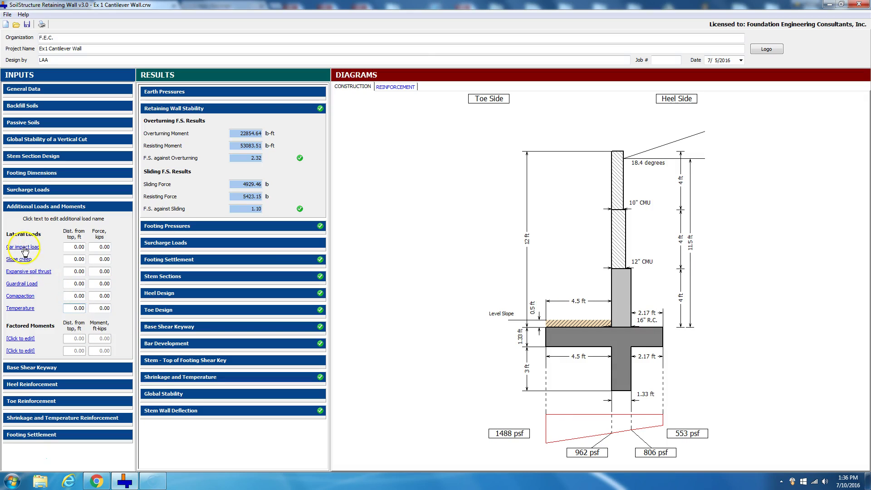
Rename the Car impact load lateral load as Slope Creep.
click(24, 248)
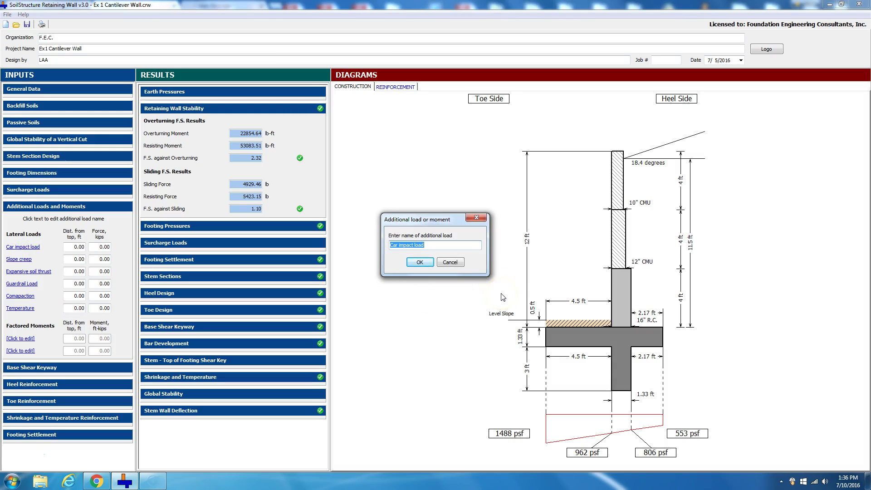
text(Slope Creep)
click(420, 262)
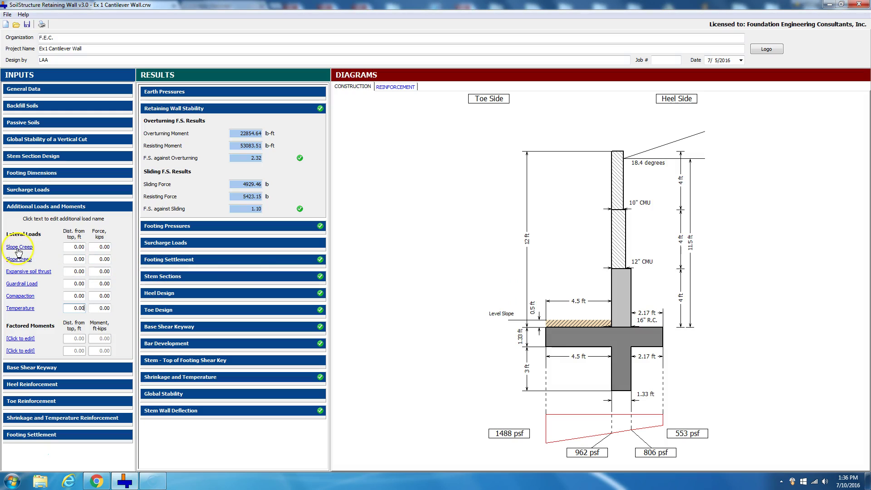
Set the Slope Creep lateral load's distance from the top to 4.5 ft and its force to 1 kip.
click(72, 247)
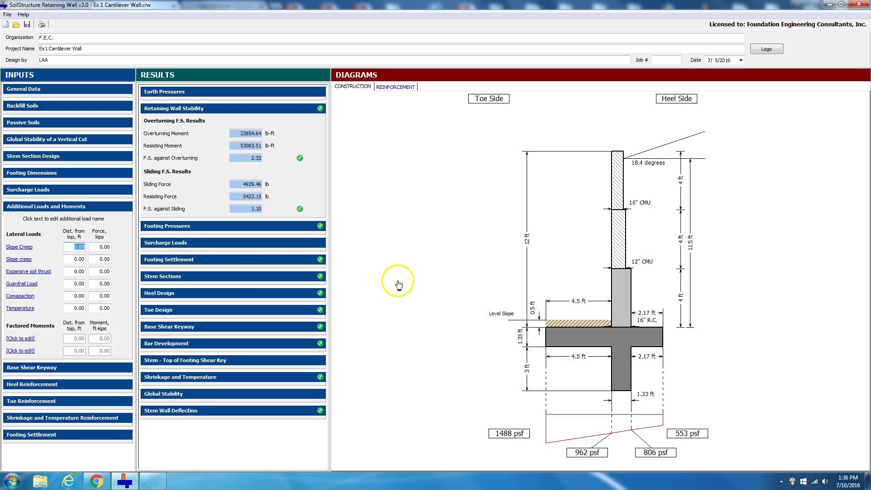
click(100, 247)
text(1.0)
click(73, 246)
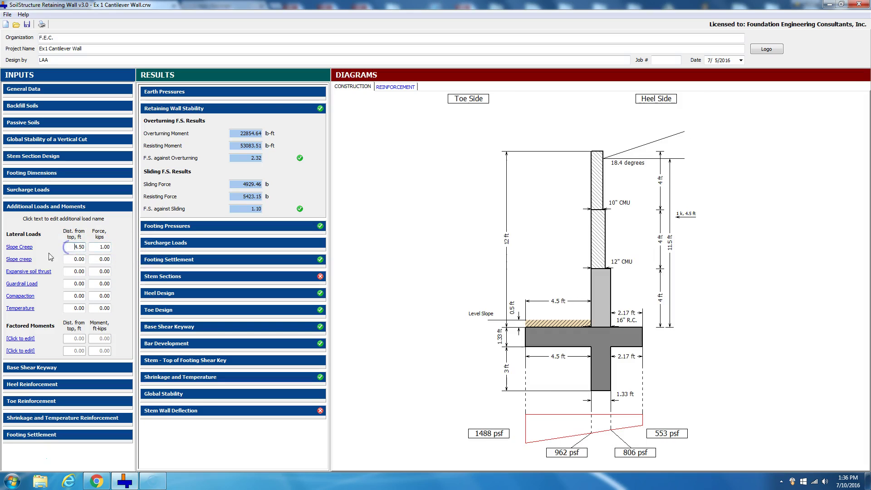
click(81, 258)
click(79, 283)
click(78, 308)
Rename the second lateral load, Slope creep, as Guardrail.
click(18, 260)
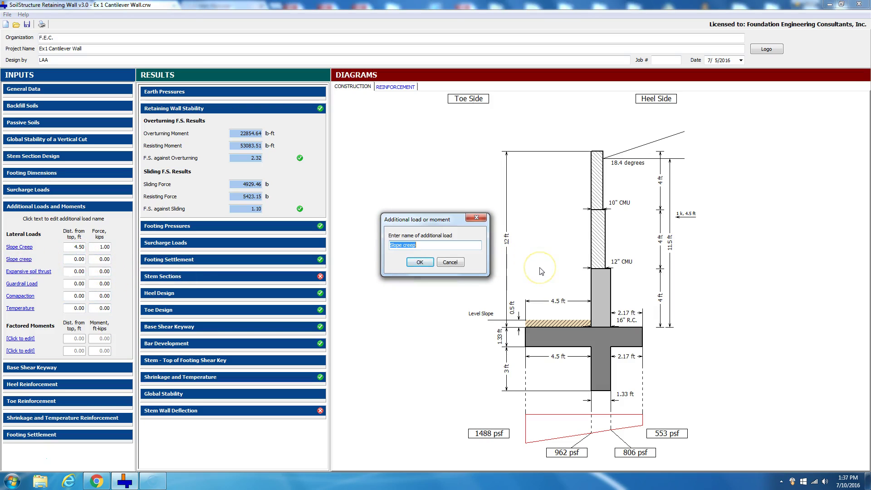
text(Guardrail)
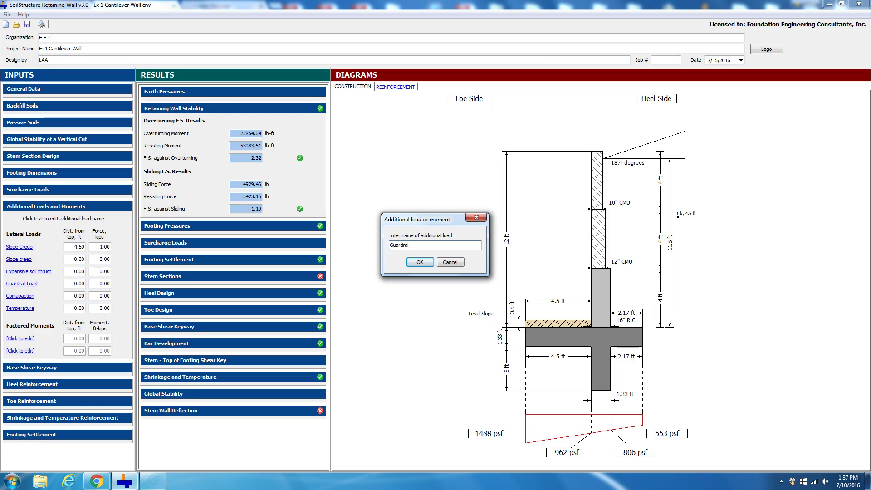
click(420, 262)
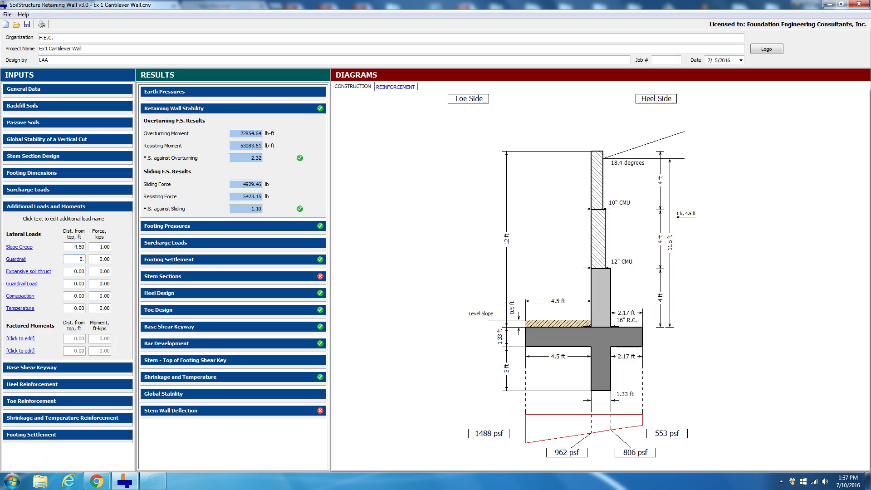
Set the Guardrail lateral load's distance from the top to 0.5 ft and its force to 0.5 kips.
drag(75, 259, 103, 265)
key(Tab)
text(.5)
click(76, 266)
Reset the distances from the top and forces of the Slope Creep and Guardrail lateral loads to 0.
click(104, 247)
text(0)
click(72, 259)
text(0)
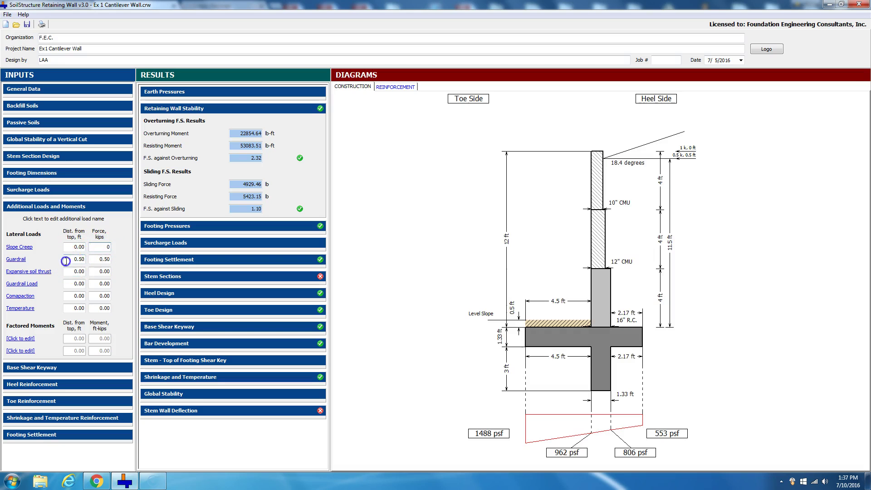
click(108, 259)
text(0)
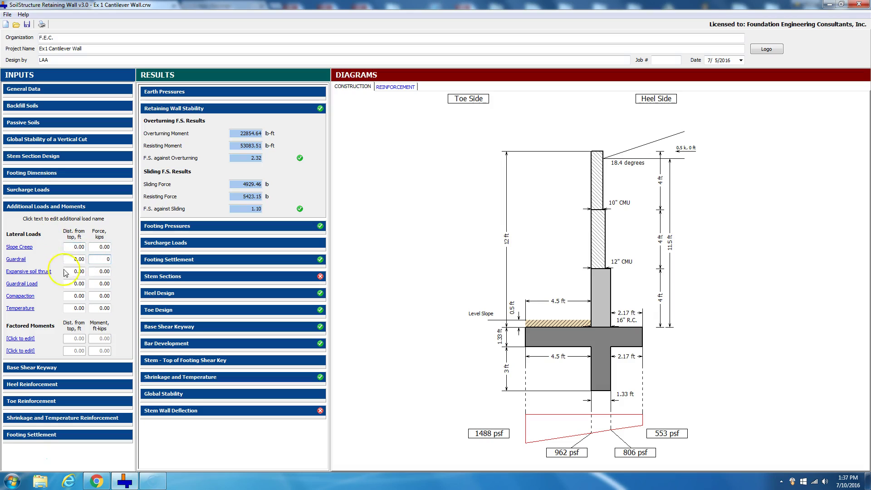
click(73, 259)
Name the first factored moment in the additional loads and moments inputs Moment 1.
click(40, 369)
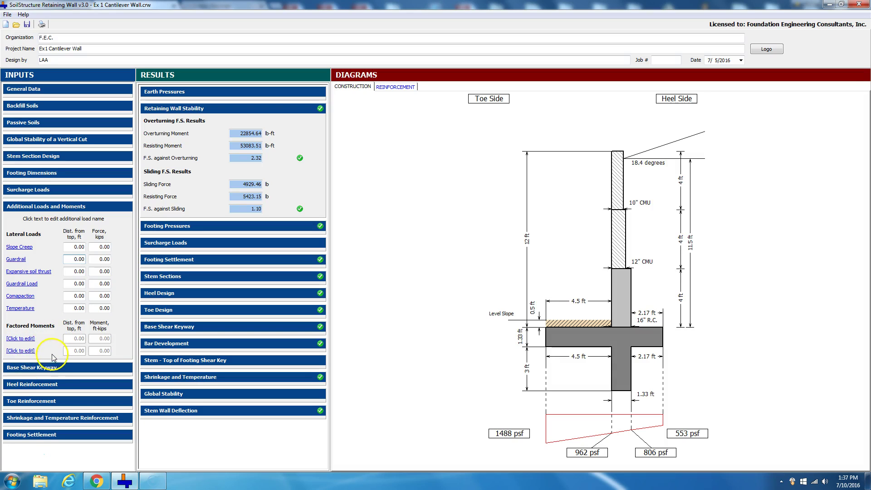
click(20, 338)
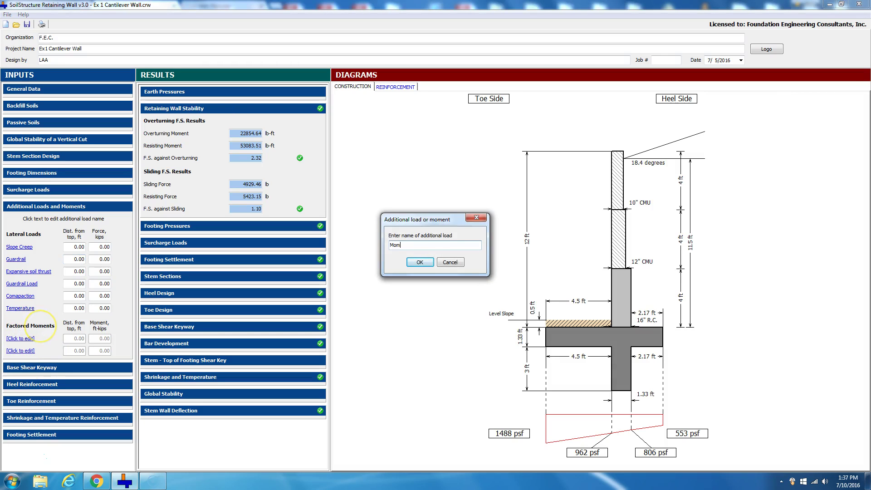
text(Moment 1)
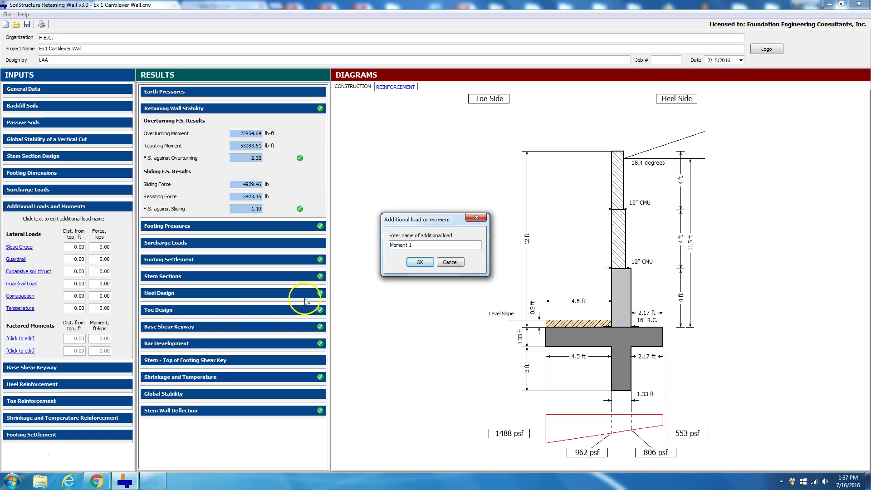
click(419, 262)
Set Moment 1's distance from the top to 3 ft and its moment to 5.5 ft-kips.
click(75, 338)
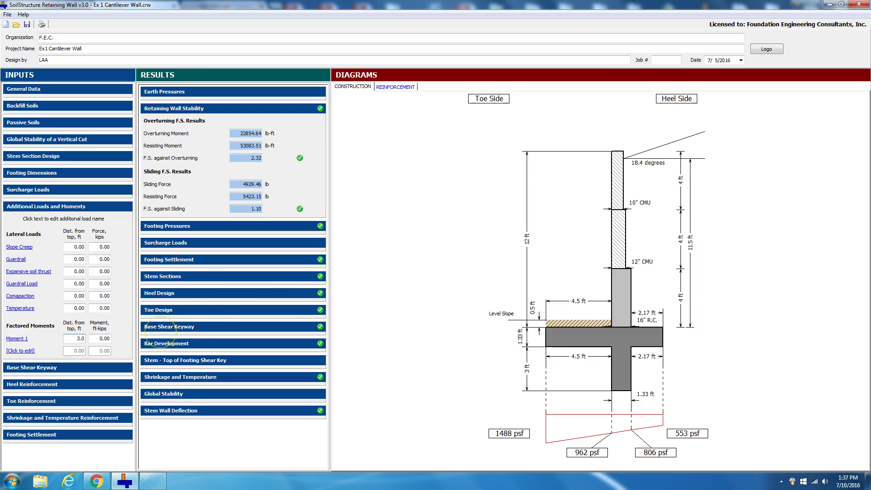
key(Tab)
text(5.5)
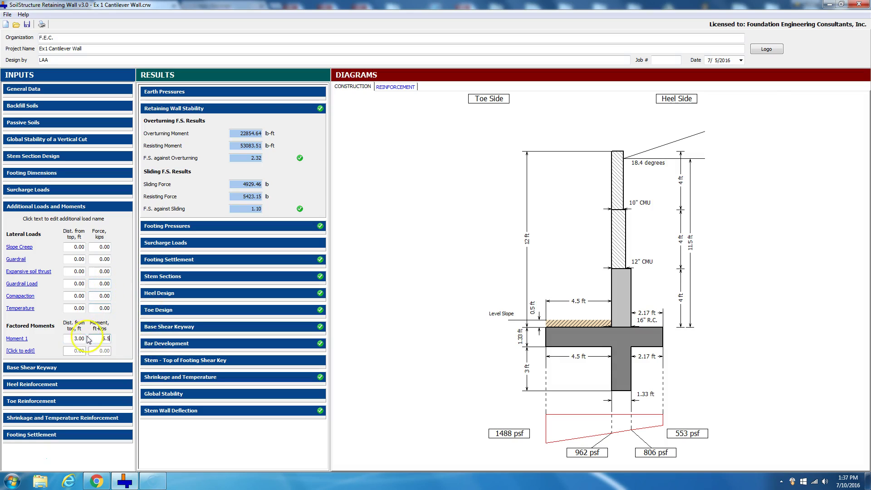
click(73, 340)
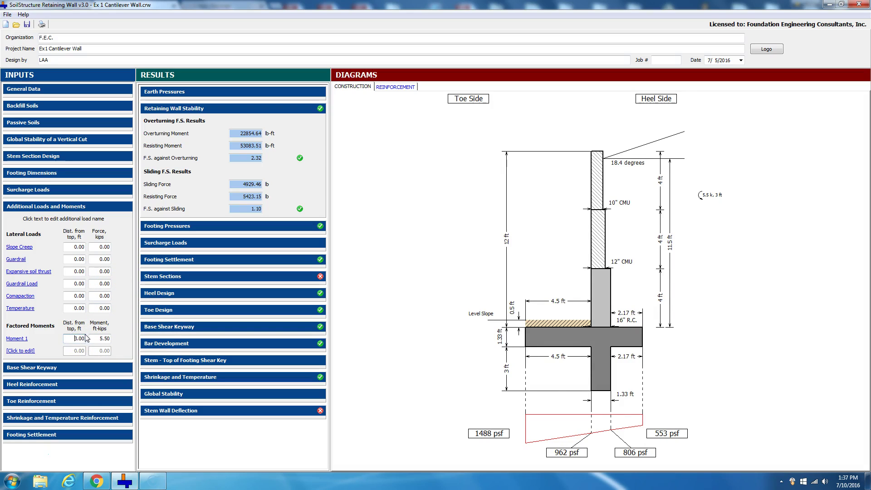
Inspect the factored moment on the enlarged construction diagram, and close the enlarged image.
click(356, 87)
click(392, 88)
click(370, 88)
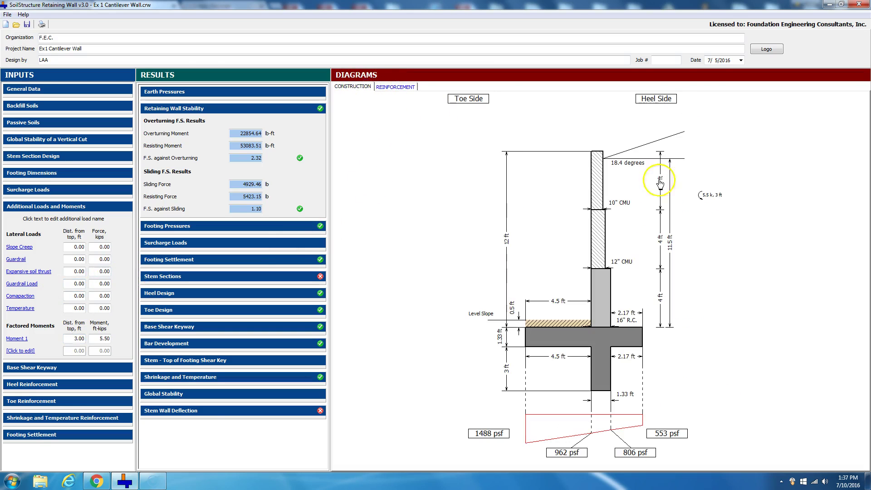
double_click(730, 222)
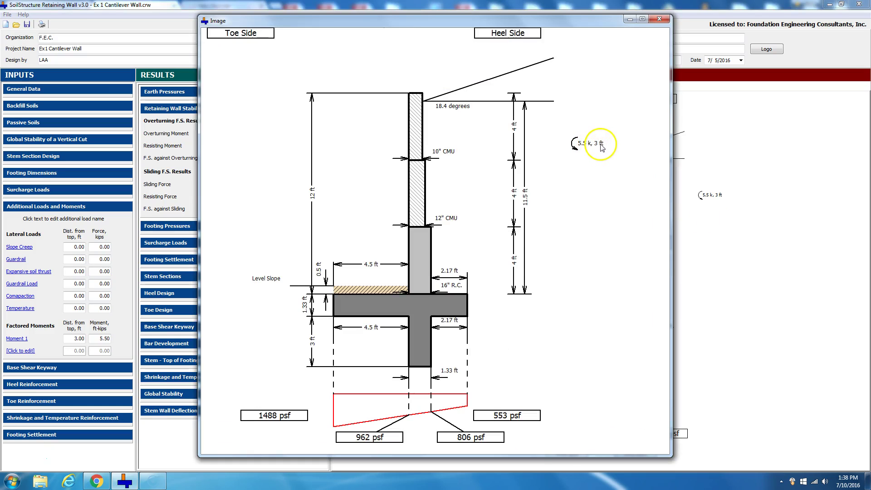
click(659, 20)
Reset Moment 1's distance from the top and its moment to 0.
click(75, 338)
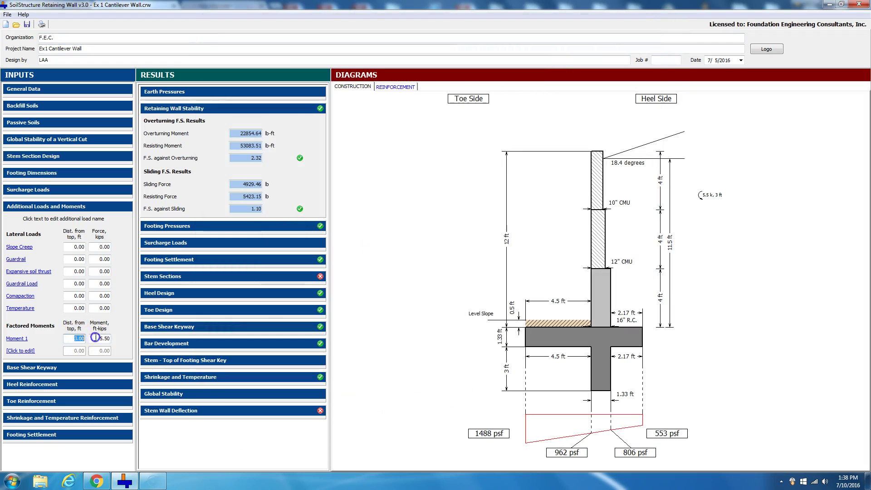
text(0)
click(97, 338)
text(0)
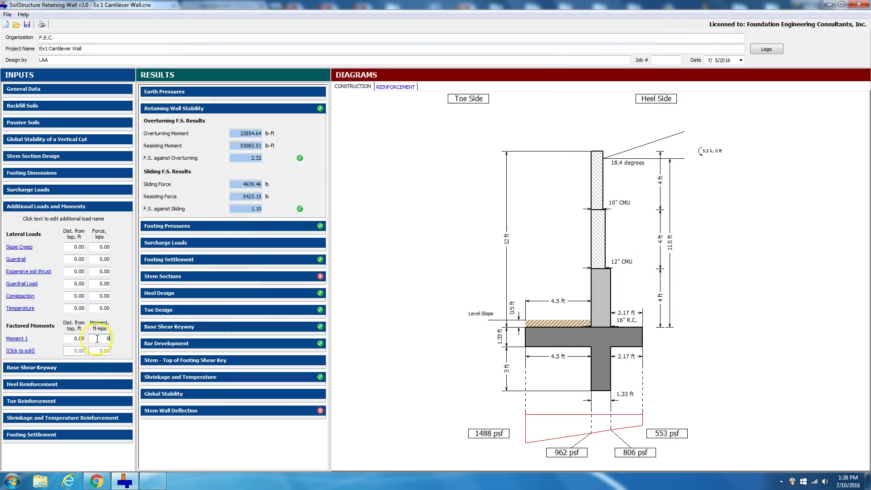
key(Return)
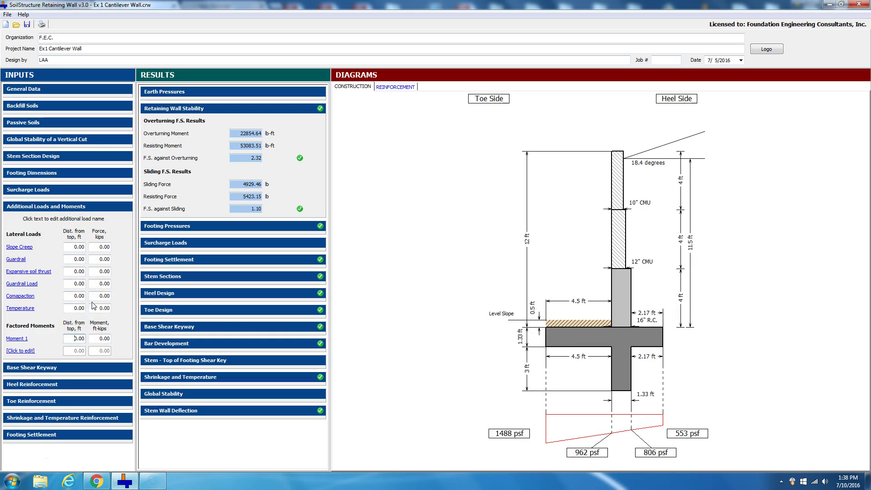
click(69, 297)
Show the Base Shear Keyway inputs and view the keyway on the enlarged construction diagram.
click(38, 369)
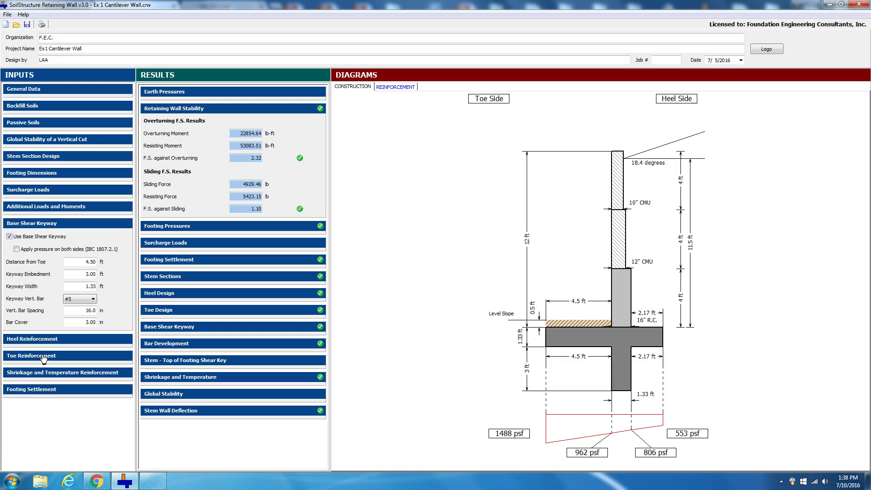
click(496, 345)
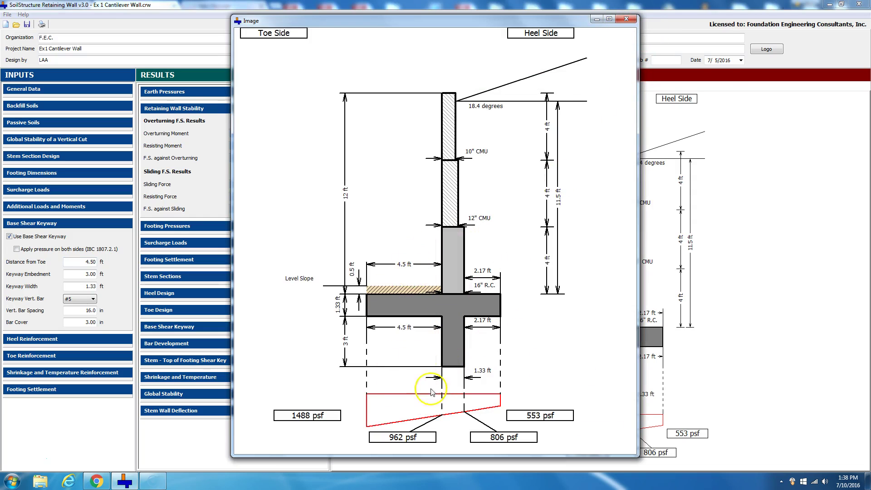
click(626, 19)
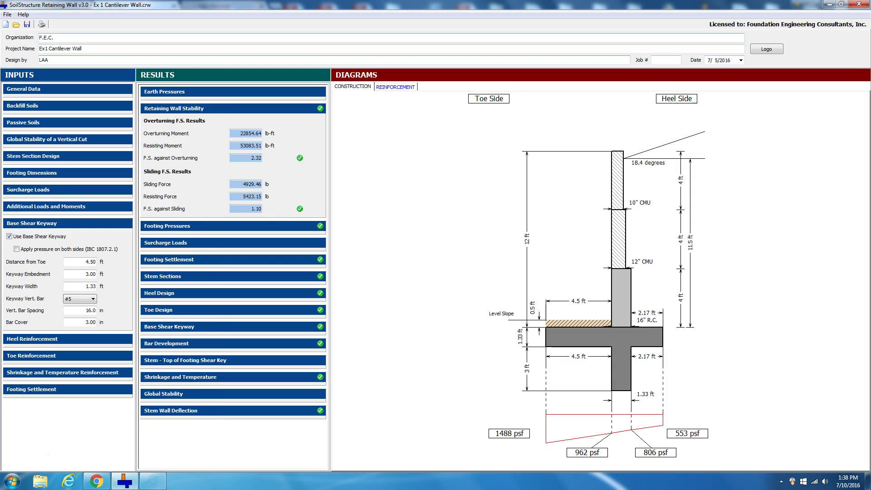
Disable the base shear keyway to check the diagram and the sliding safety factor, and enable it again.
click(9, 236)
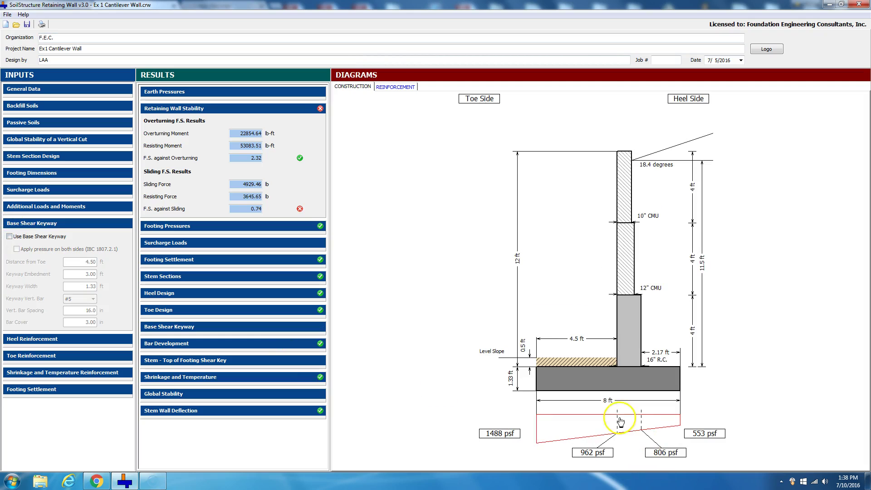
click(611, 410)
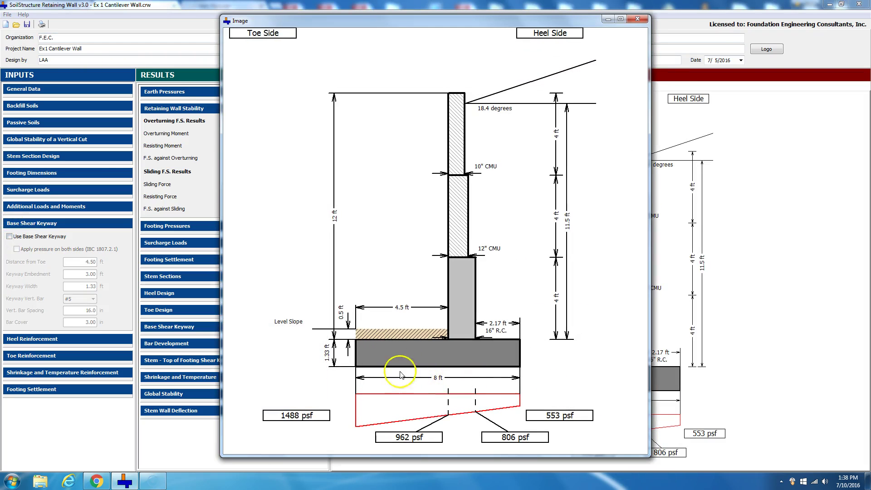
click(638, 19)
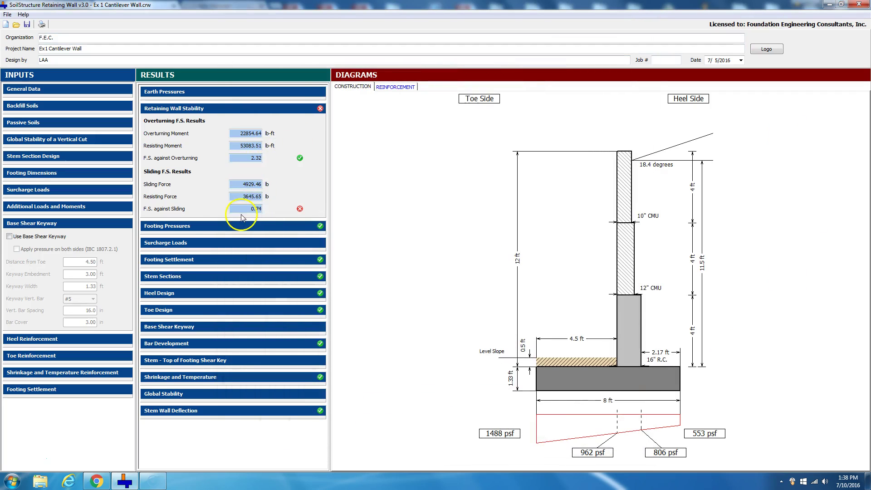
drag(243, 210, 263, 210)
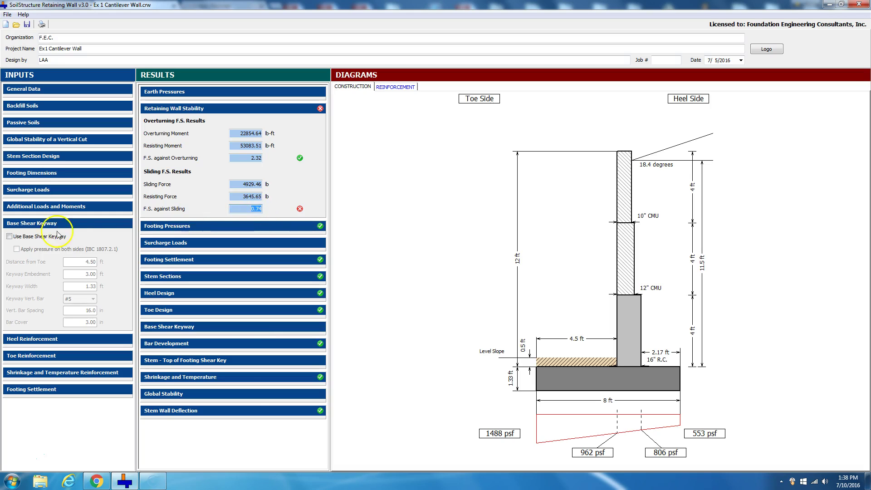
click(9, 236)
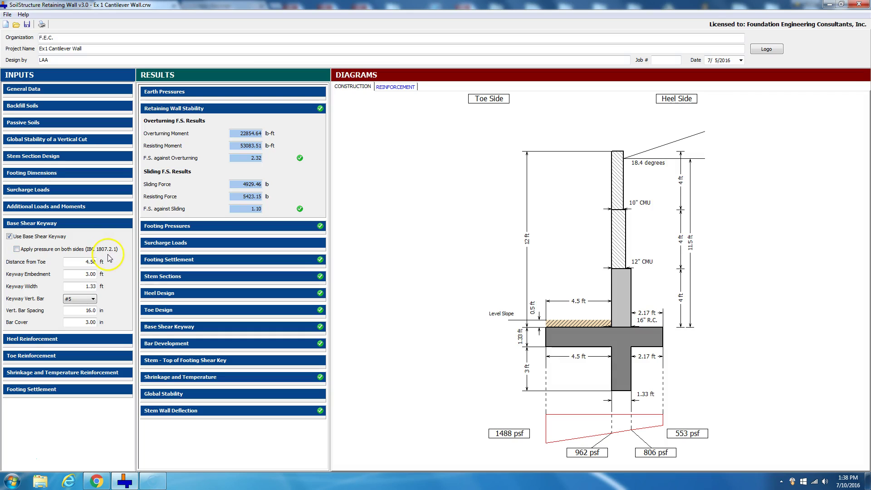
Examine the keyway and footing dimensions on the enlarged construction diagram, and close it.
double_click(549, 375)
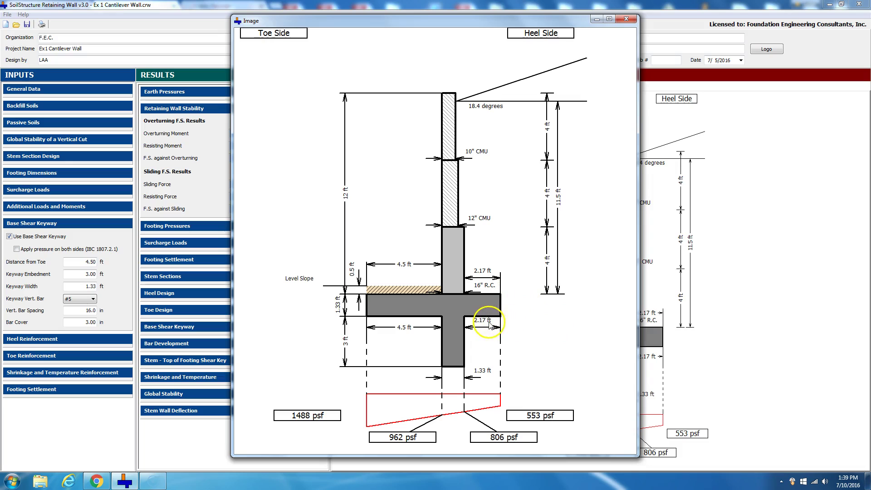
click(470, 314)
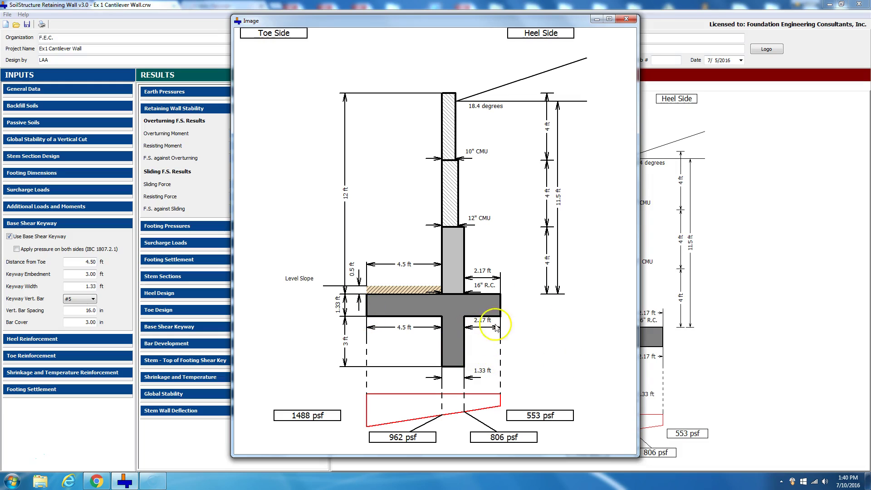
click(629, 18)
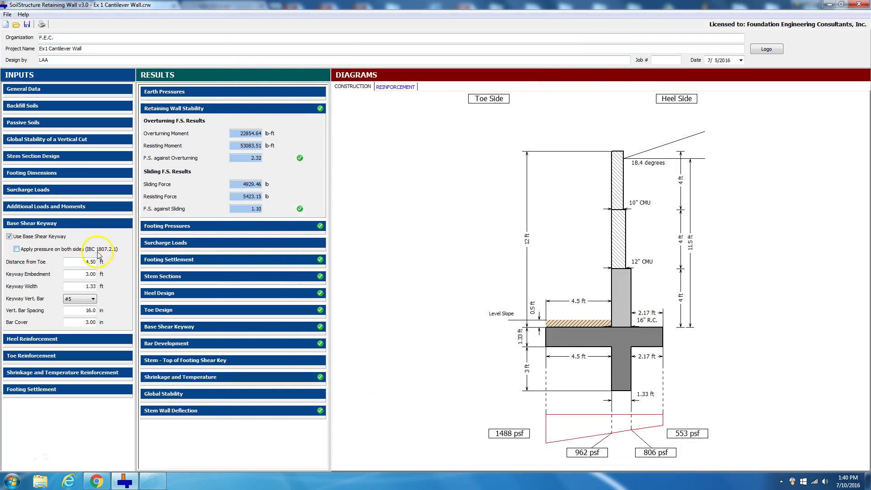
Try the keyway option to apply pressure on both sides (IBC 1807.2.1), and briefly view the heel reinforcement inputs.
click(16, 250)
click(17, 249)
click(56, 339)
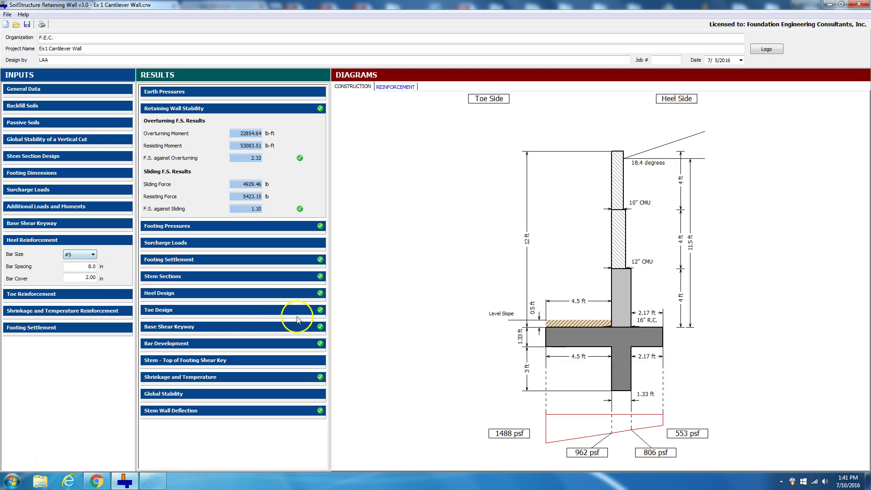
click(36, 223)
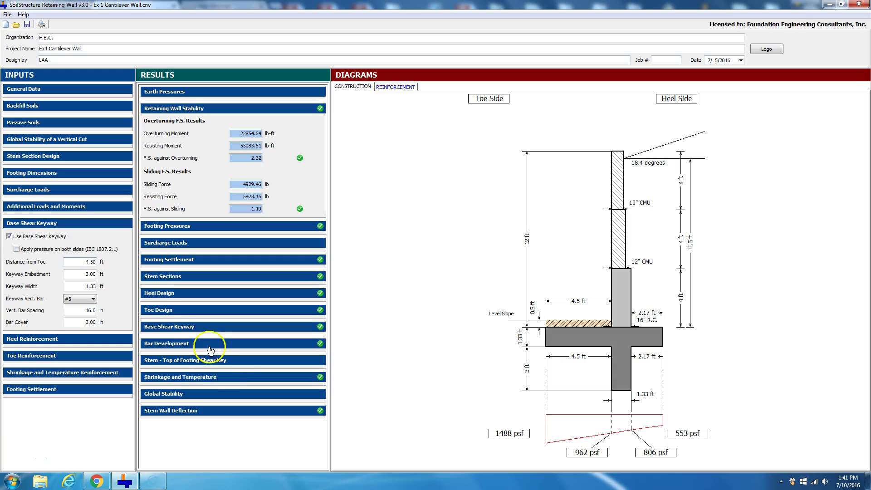
Show the Base Shear Keyway results and review them against the keyway's vertical bar spacing and bar cover inputs.
click(191, 328)
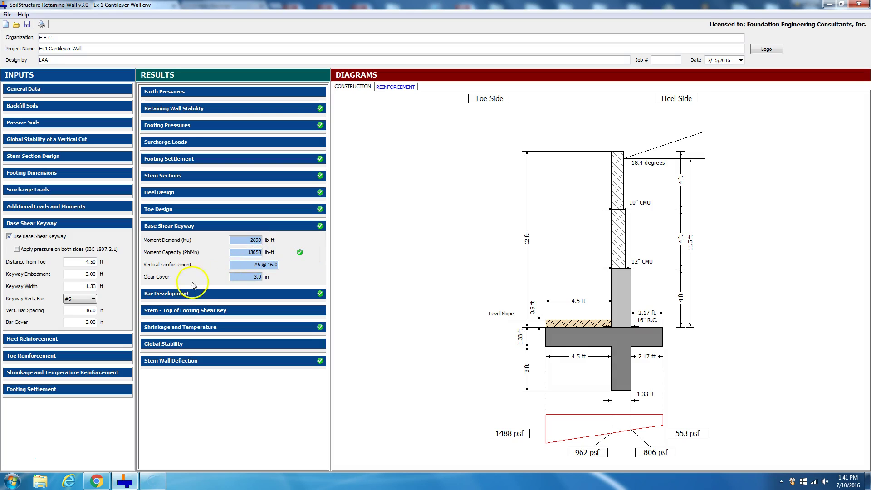
click(76, 310)
click(72, 323)
click(80, 310)
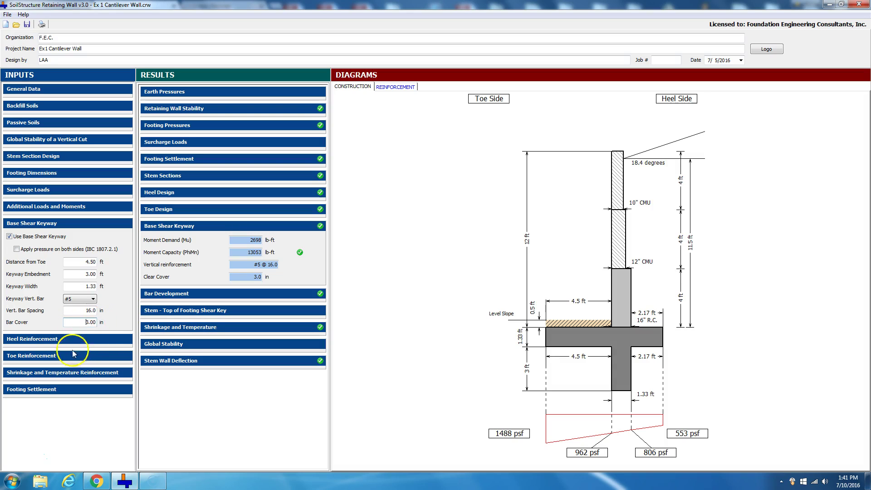
Show the heel reinforcement inputs with the Heel Design results, try #4 heel bars at 16 in spacing, and compare the steel ratios.
click(66, 343)
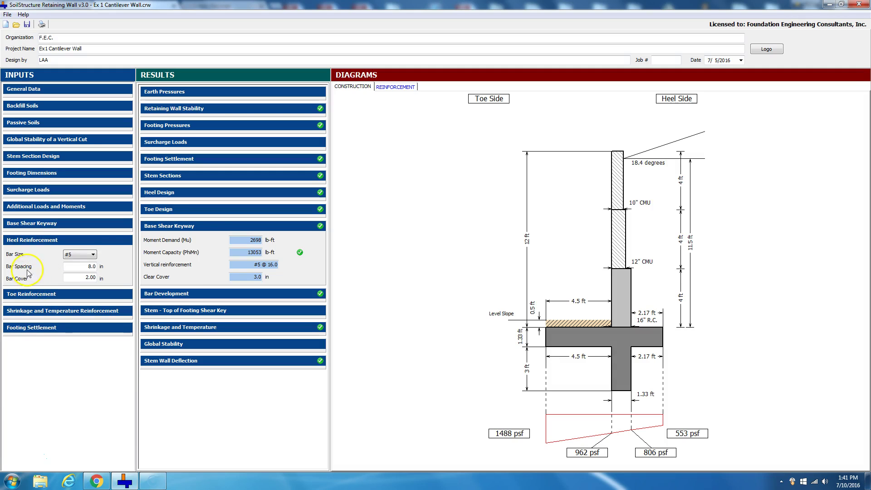
click(160, 193)
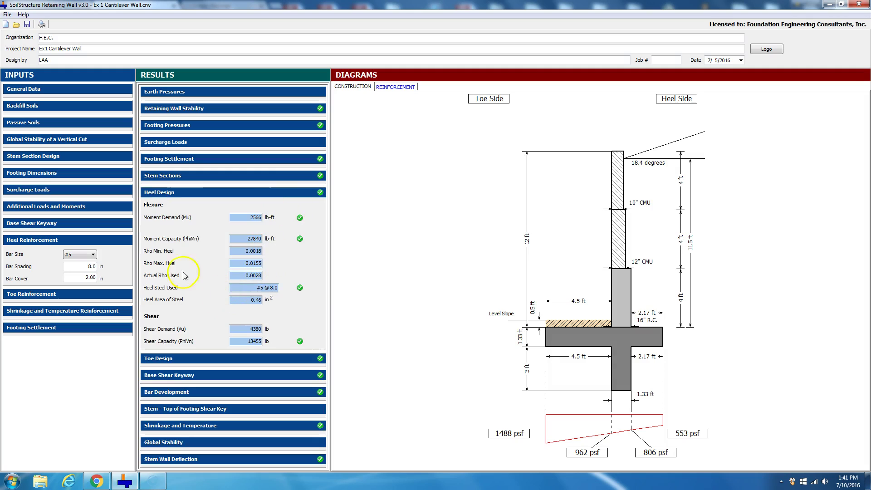
click(86, 255)
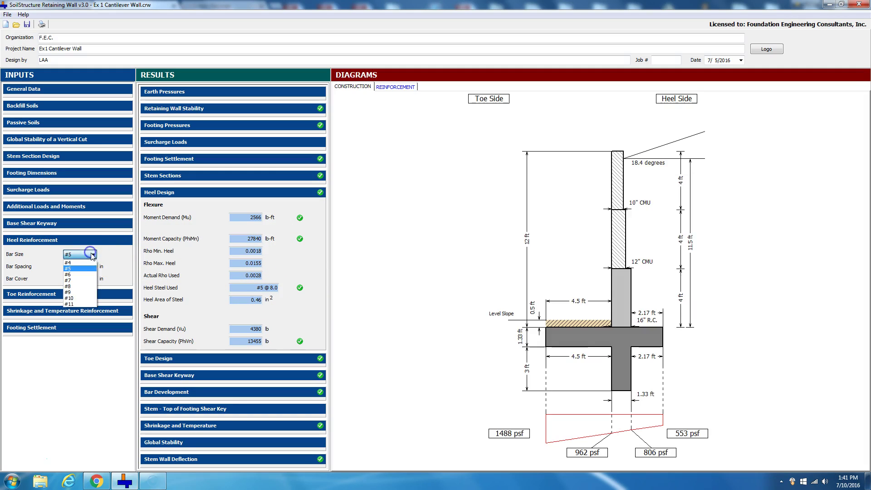
click(84, 265)
drag(89, 263, 123, 269)
text(16)
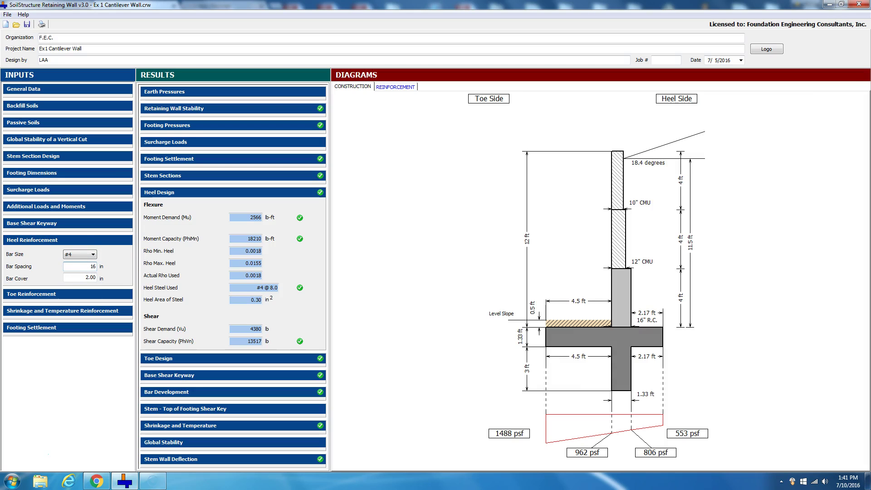
key(Tab)
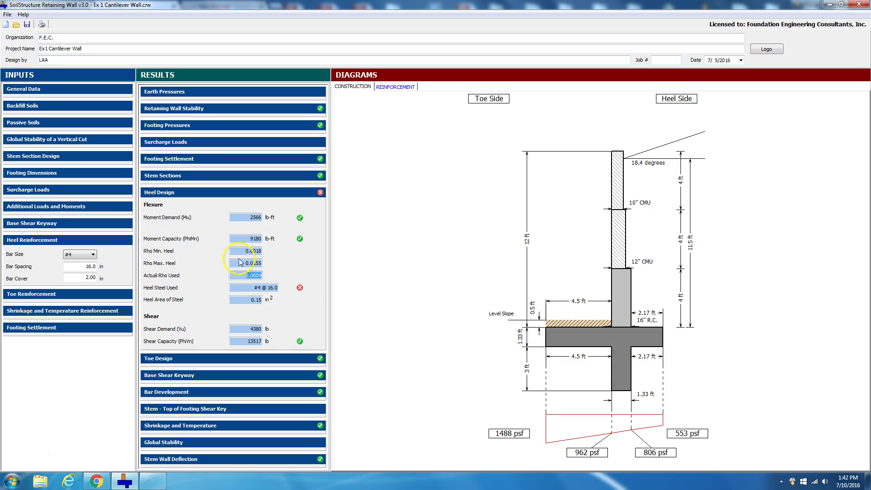
drag(237, 253, 265, 253)
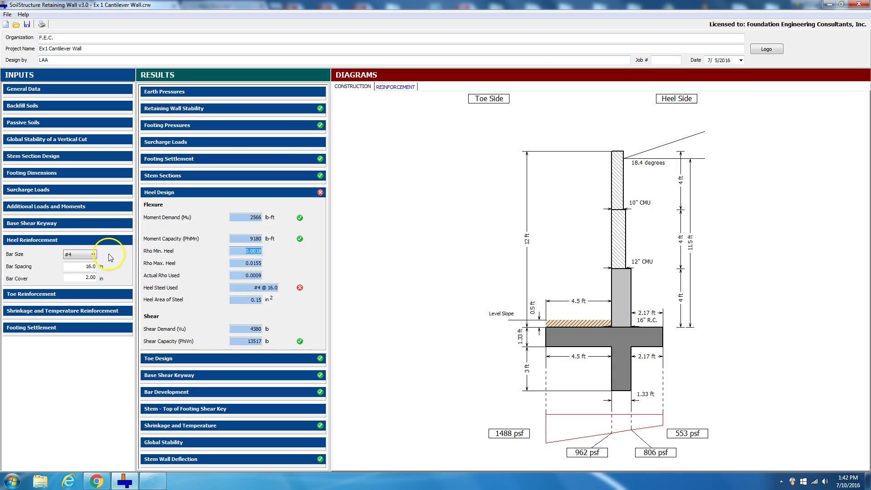
Set the heel reinforcement to #5 bars at 8 in spacing.
click(93, 255)
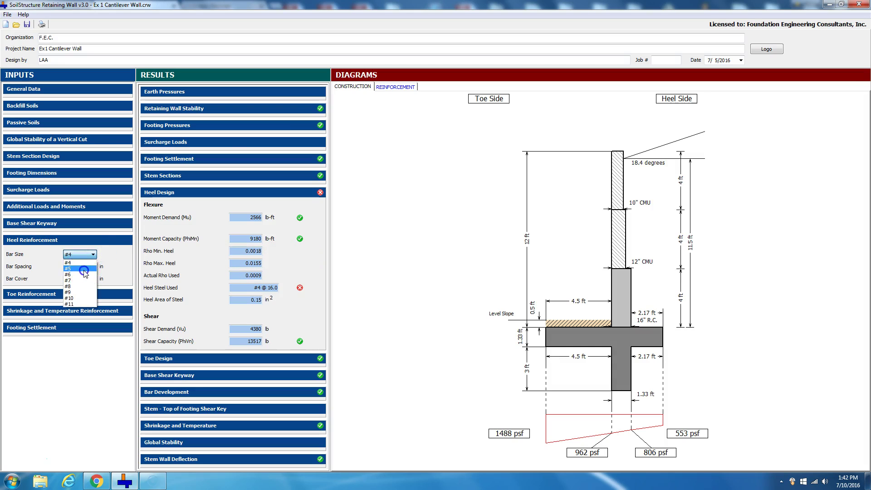
click(79, 269)
key(Tab)
key(Tab)
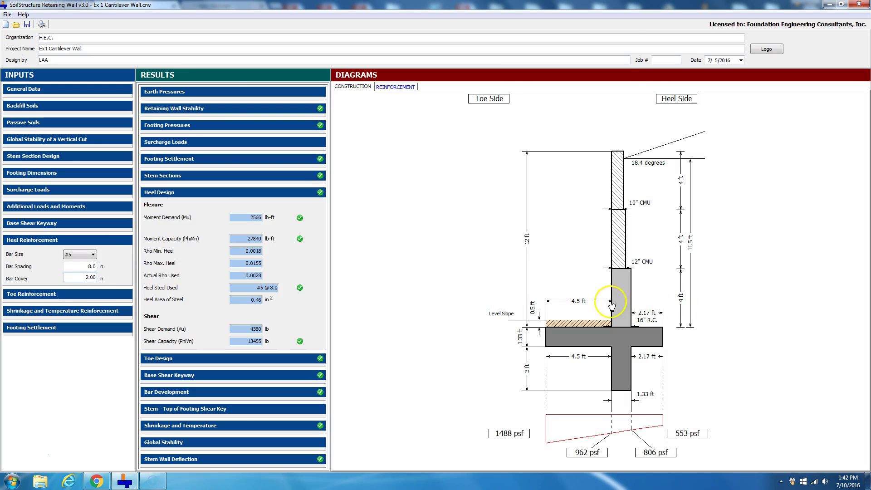
View the enlarged construction diagram, and examine the heel and toe bars on the enlarged reinforcement diagram.
click(611, 307)
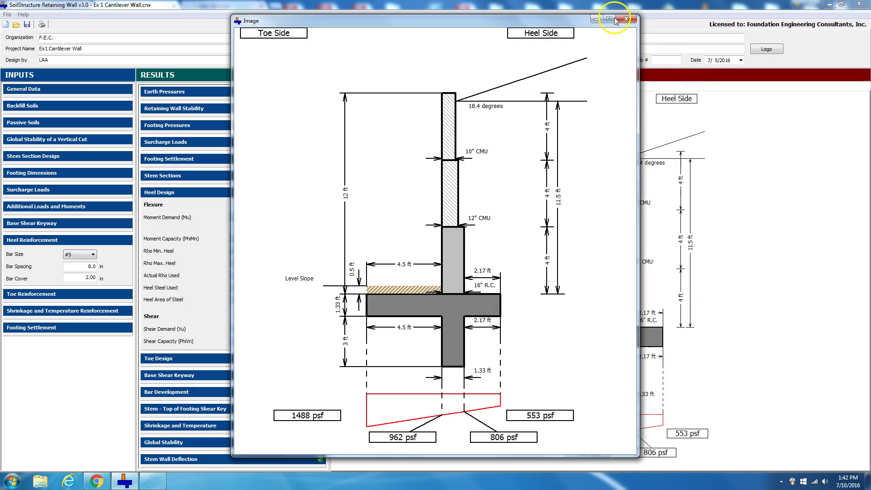
click(627, 19)
click(396, 86)
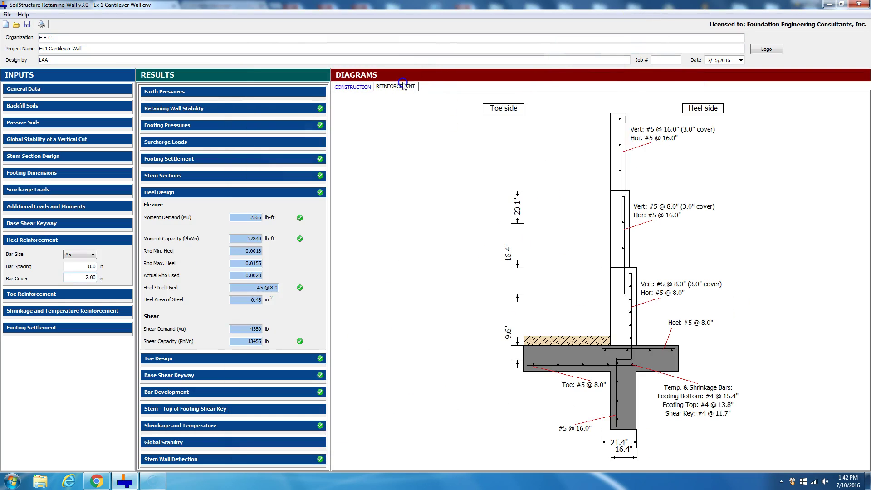
click(654, 296)
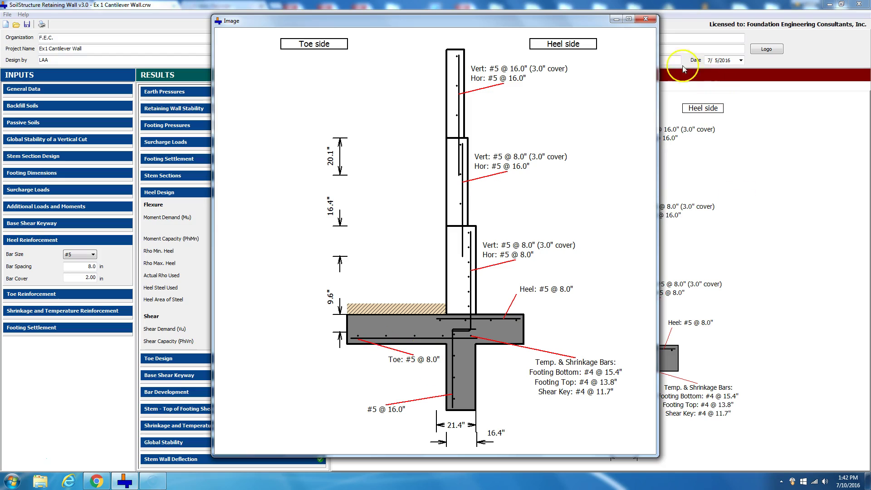
click(648, 19)
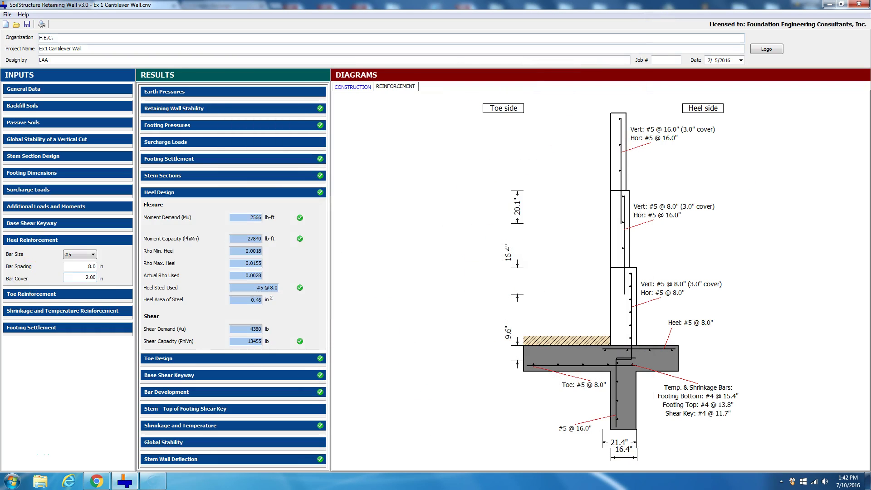
Try a 16 in toe bar spacing, check it in the Toe Design results, and return the spacing to 8 in.
click(91, 267)
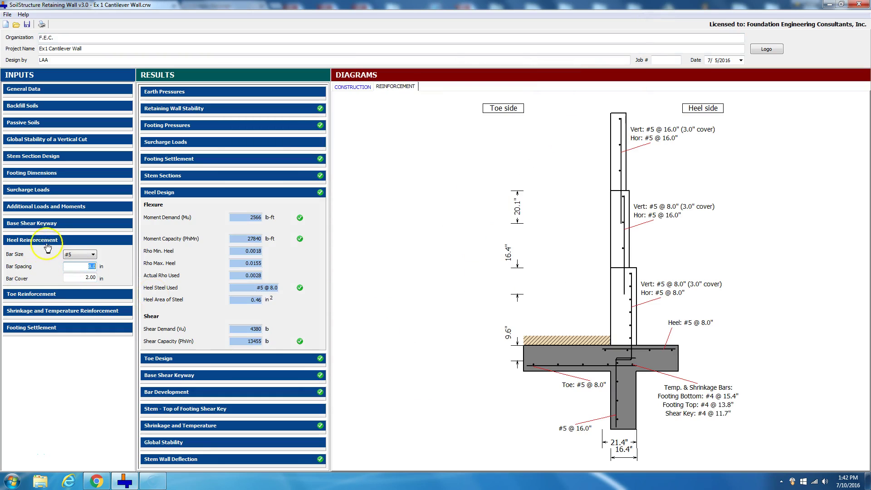
click(44, 294)
click(120, 285)
click(81, 298)
click(285, 360)
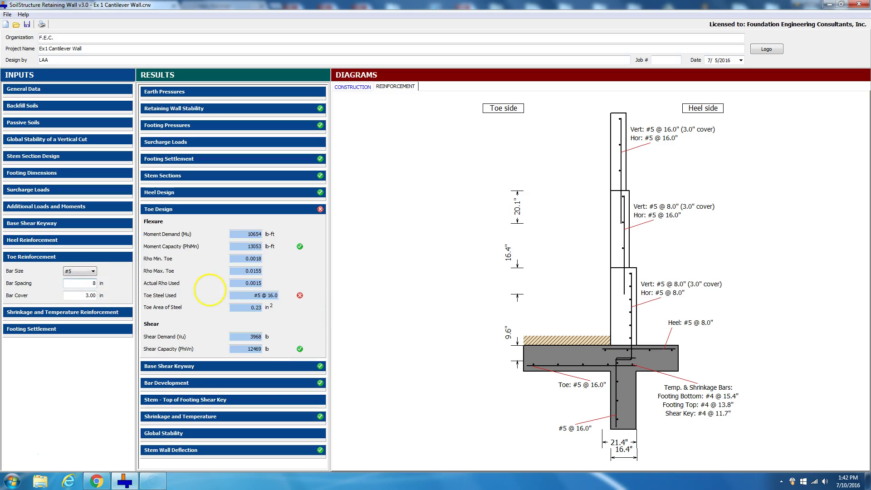
click(81, 294)
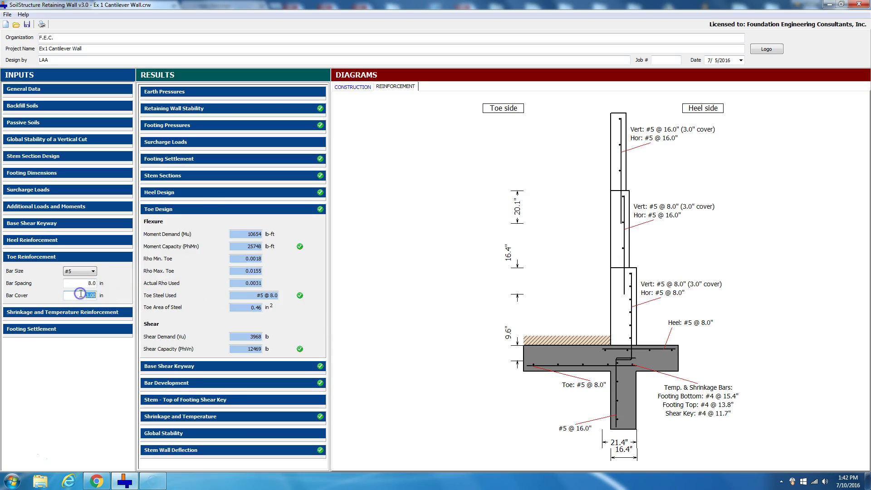
Check the shrinkage and temperature bars on the enlarged reinforcement diagram, and recalculate them with 3 bars in the key.
click(107, 312)
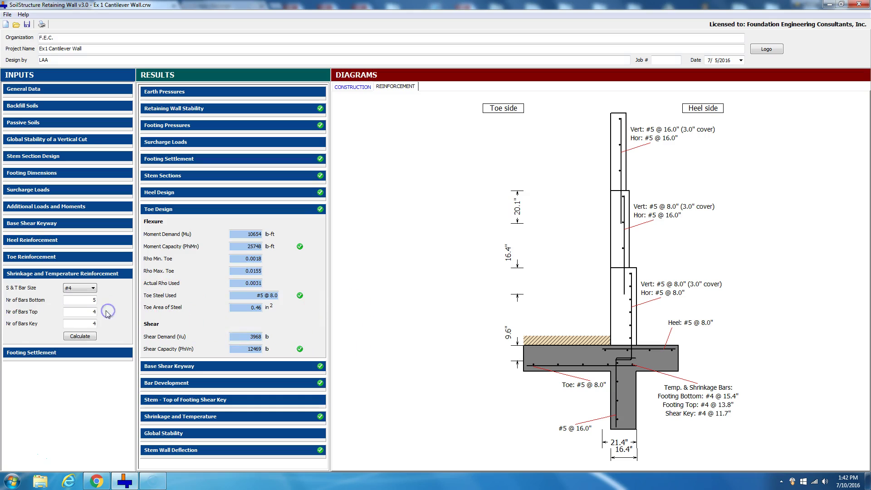
double_click(572, 378)
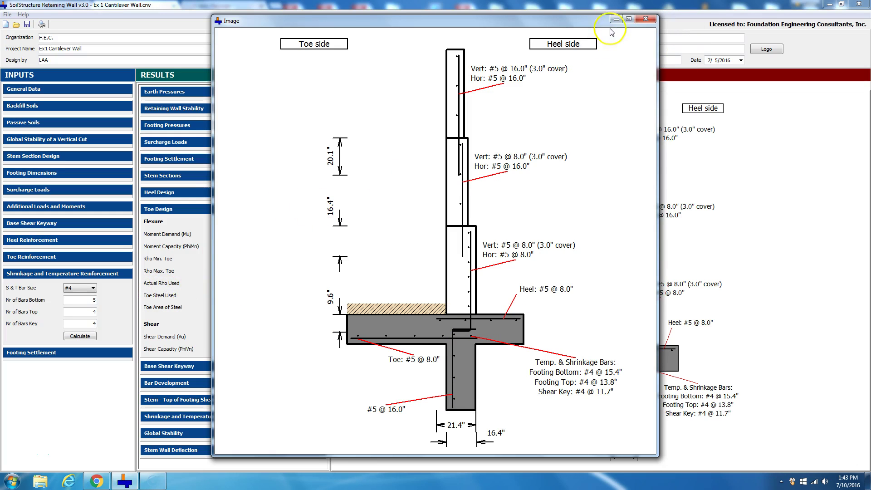
click(646, 19)
click(73, 337)
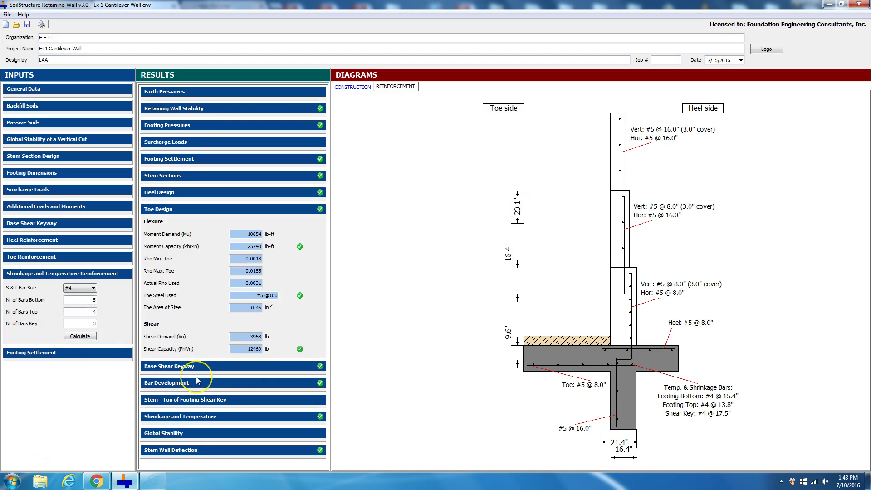
Compare the enlarged reinforcement diagram with the shrinkage and temperature bar inputs side by side, and close it.
click(589, 371)
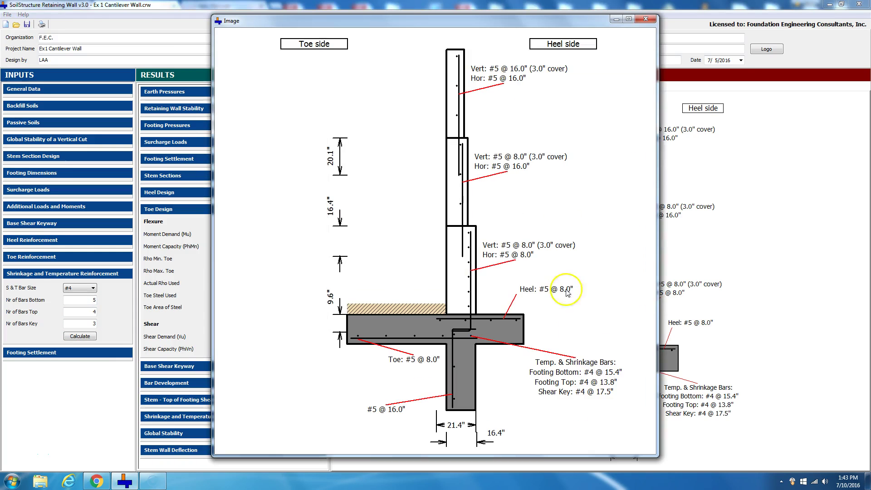
drag(540, 25, 621, 27)
click(108, 257)
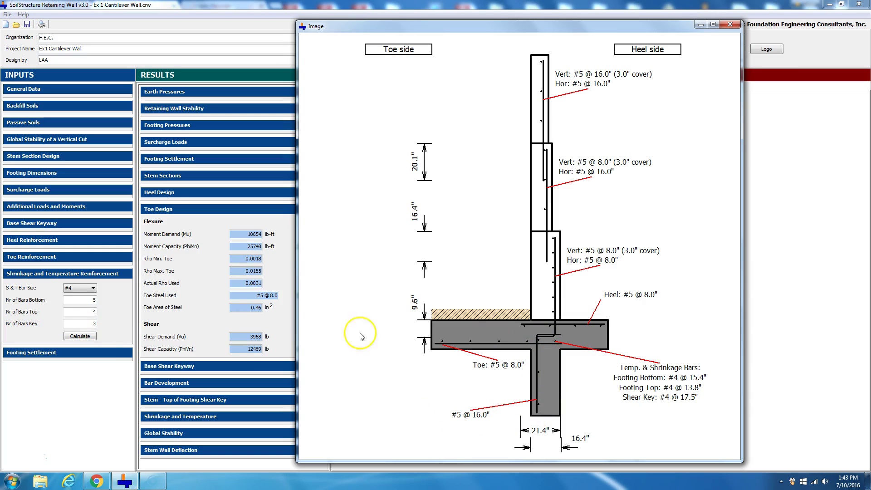
click(730, 24)
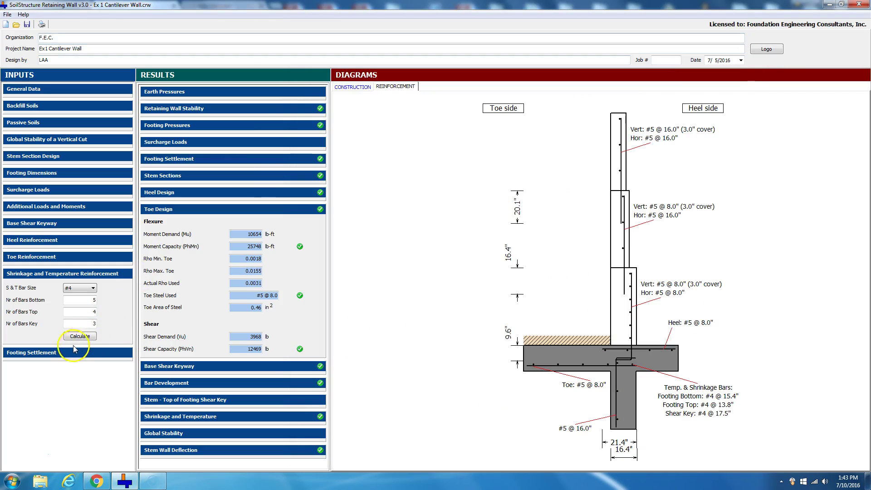
Consult the elastic soil modulus reference table for footing settlement, and set the elastic soil modulus to 800000 psf.
click(68, 353)
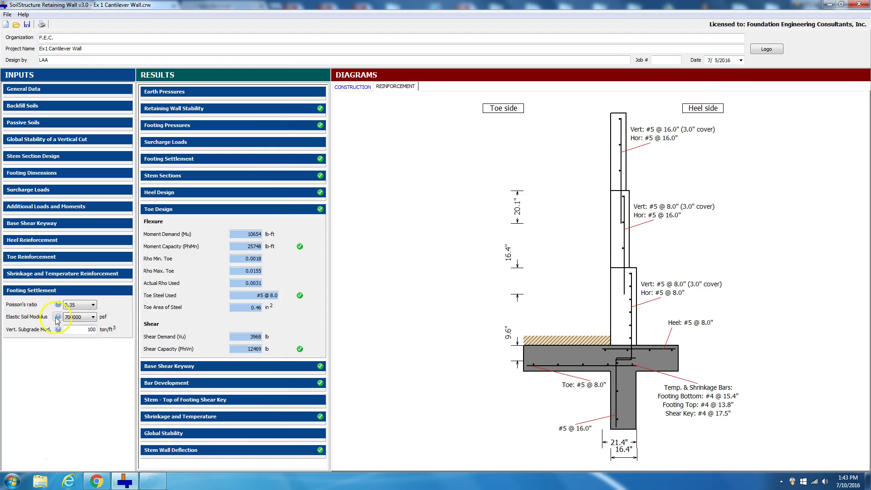
click(93, 317)
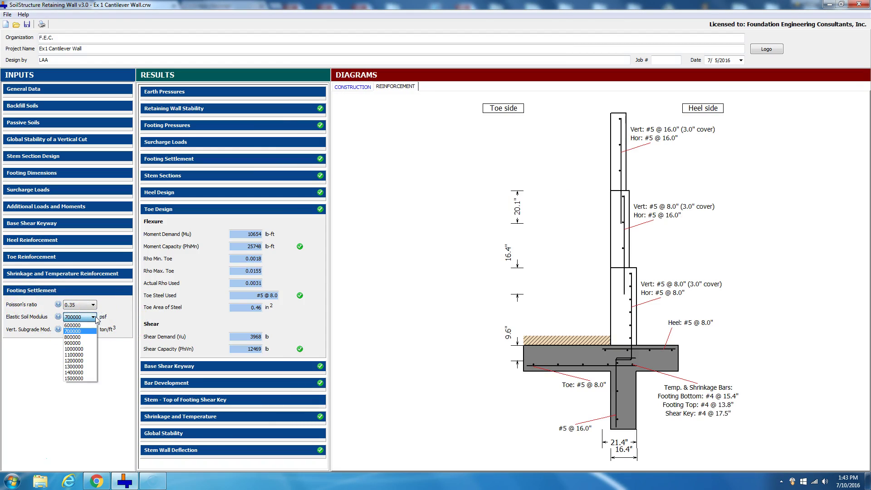
click(74, 320)
click(58, 317)
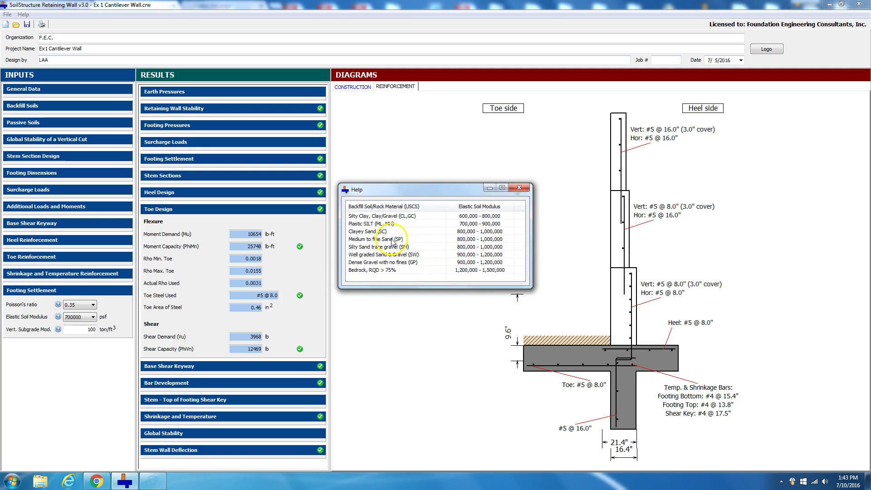
click(421, 233)
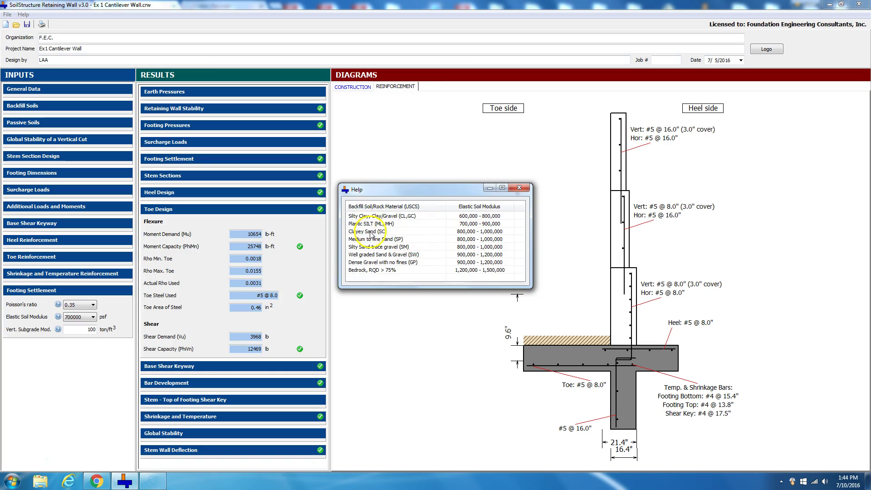
click(459, 233)
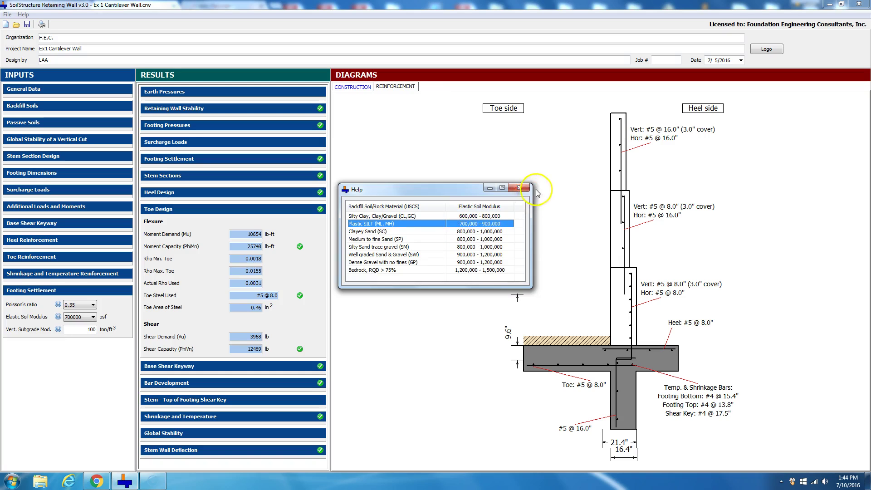
click(519, 187)
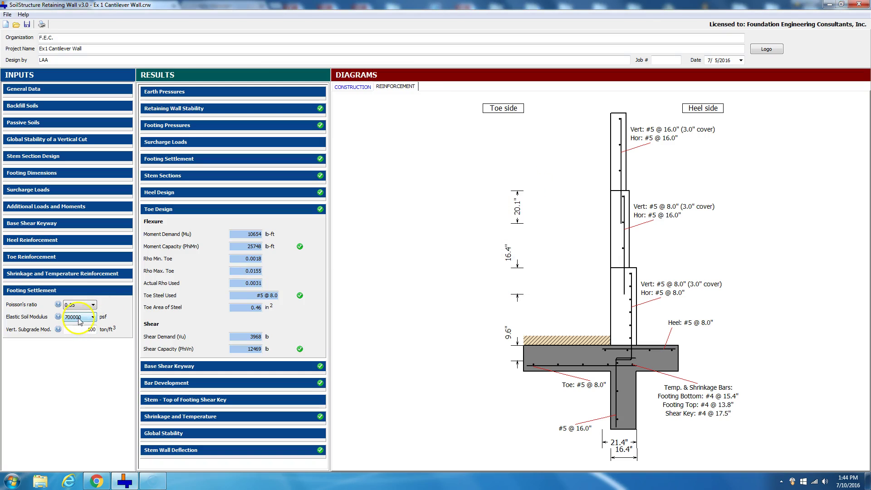
click(93, 316)
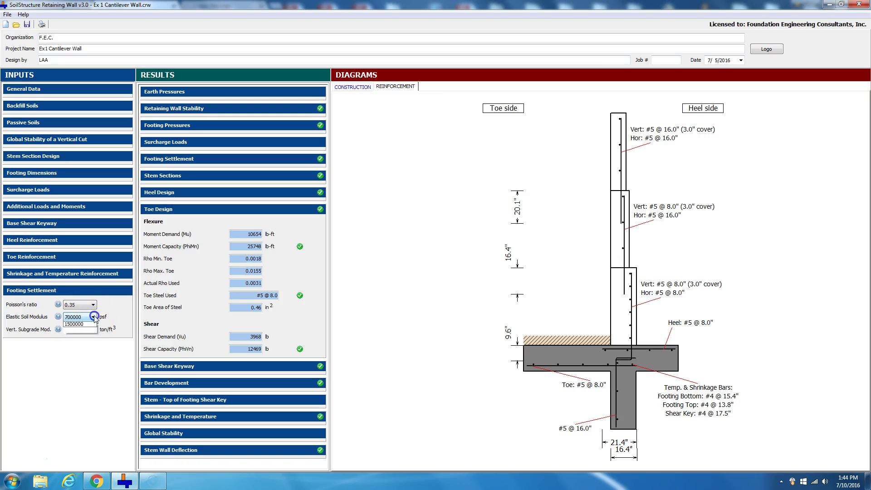
click(82, 338)
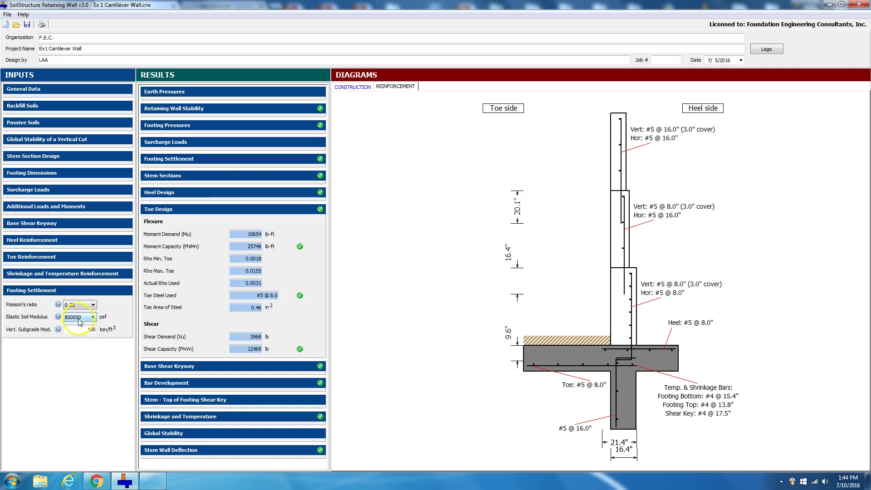
Look up the vertical subgrade modulus ranges by soil type in the help table, and close it.
click(87, 332)
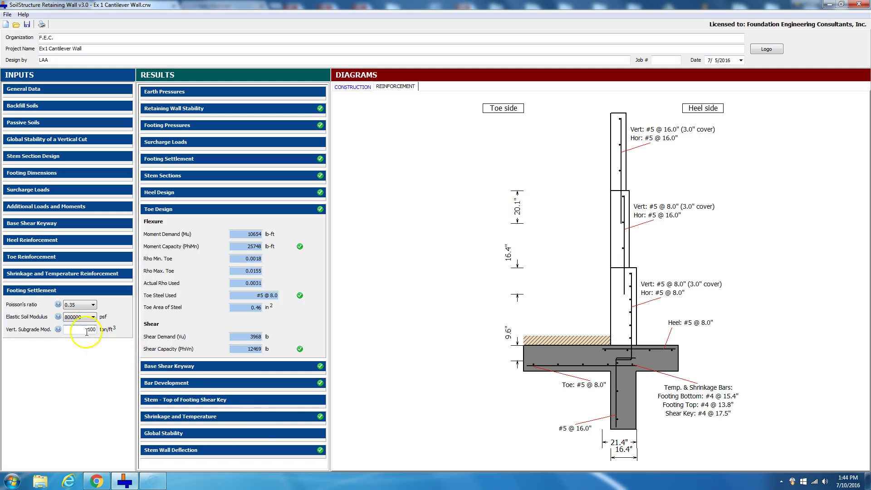
click(58, 329)
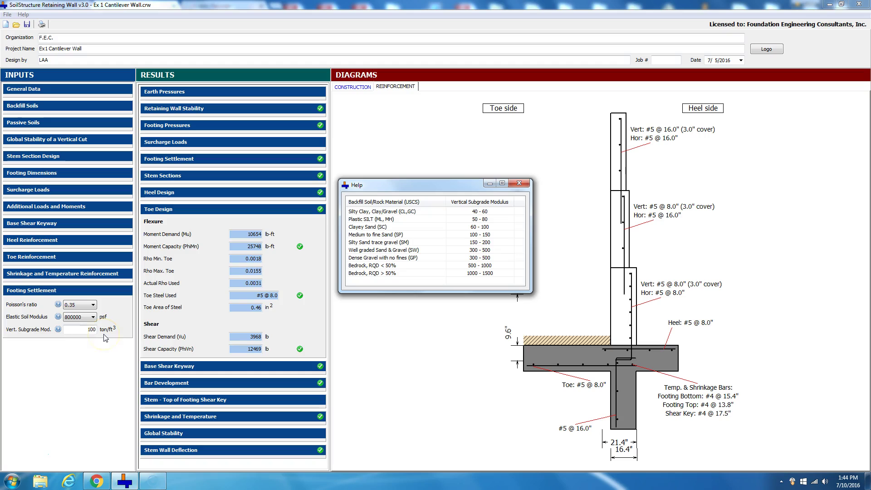
click(514, 184)
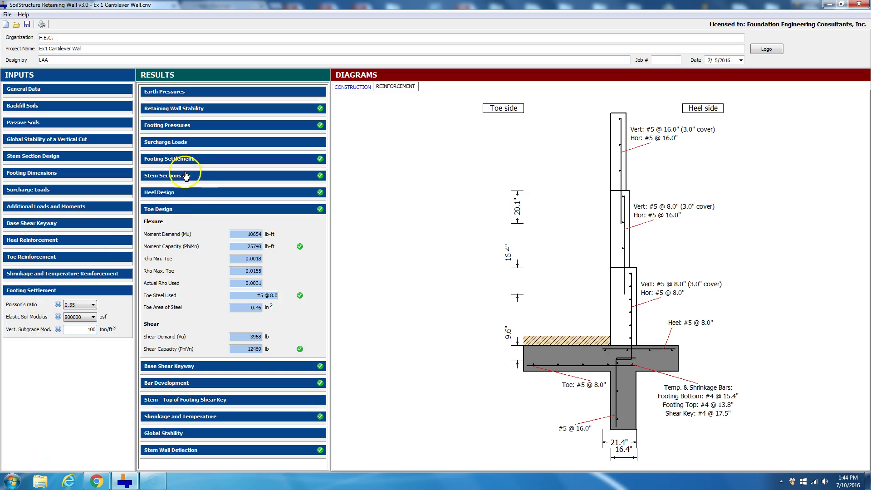
Review the Footing Settlement results and the bearing pressures on the enlarged construction diagram.
click(164, 158)
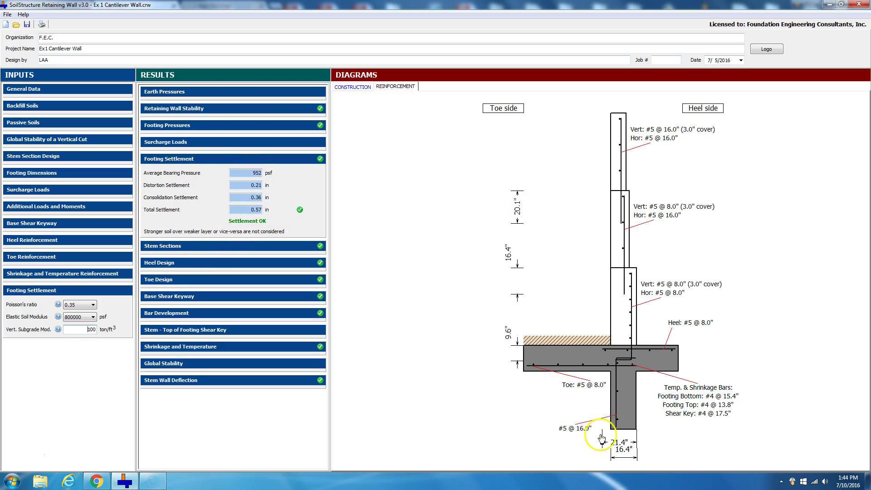
click(344, 86)
click(619, 356)
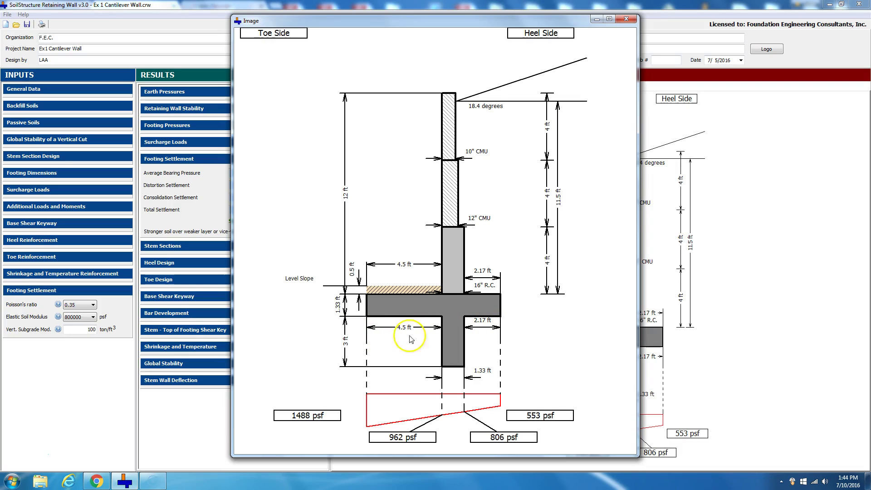
click(627, 18)
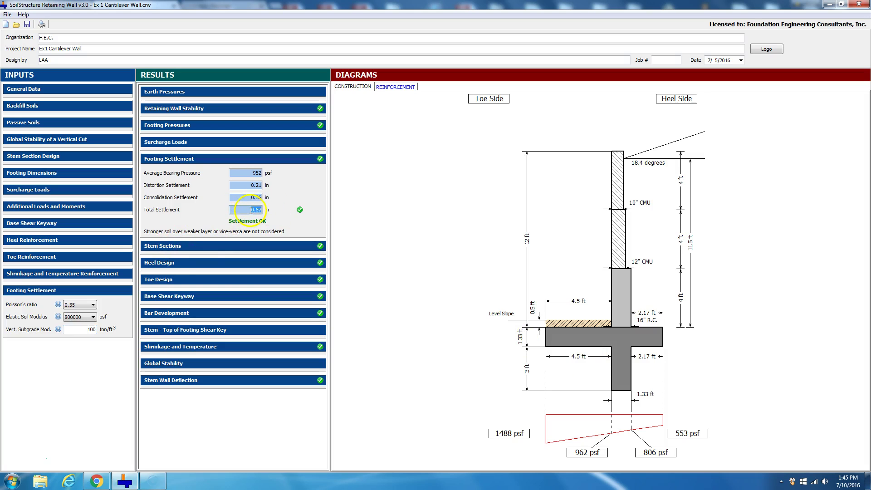
Show the reinforcement diagram, and generate an on-screen preview of the wall's calculation report.
click(398, 87)
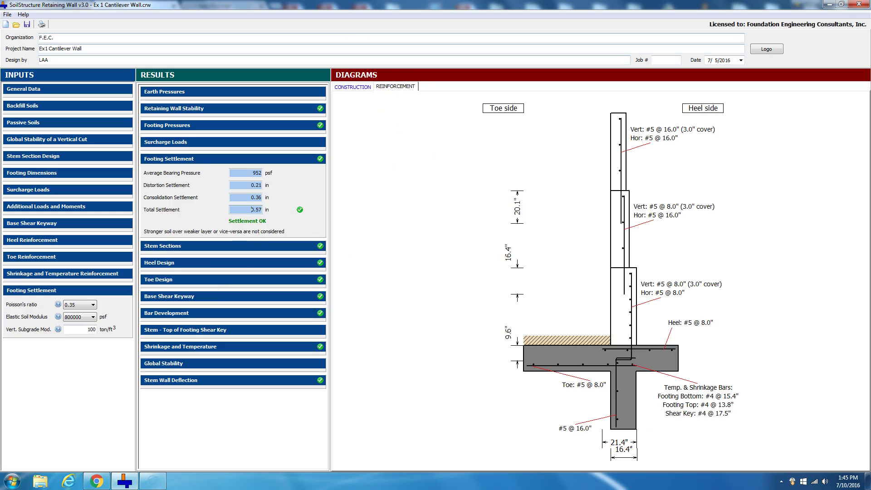
click(7, 15)
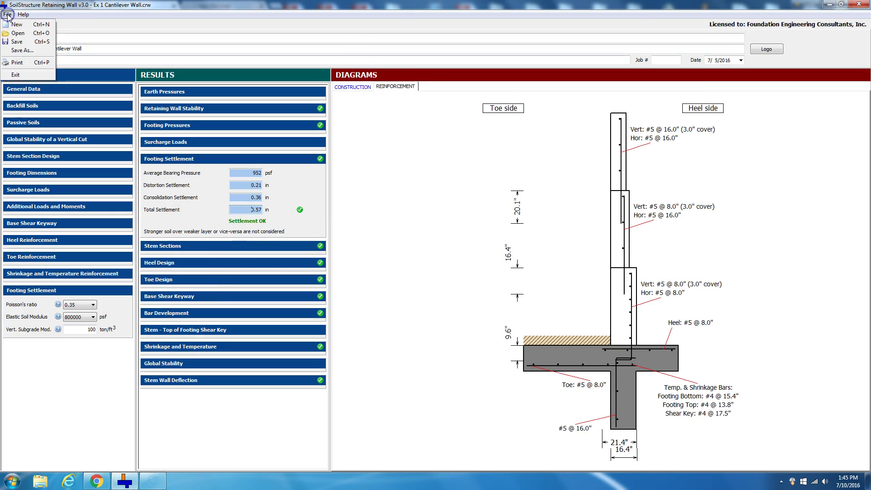
click(10, 62)
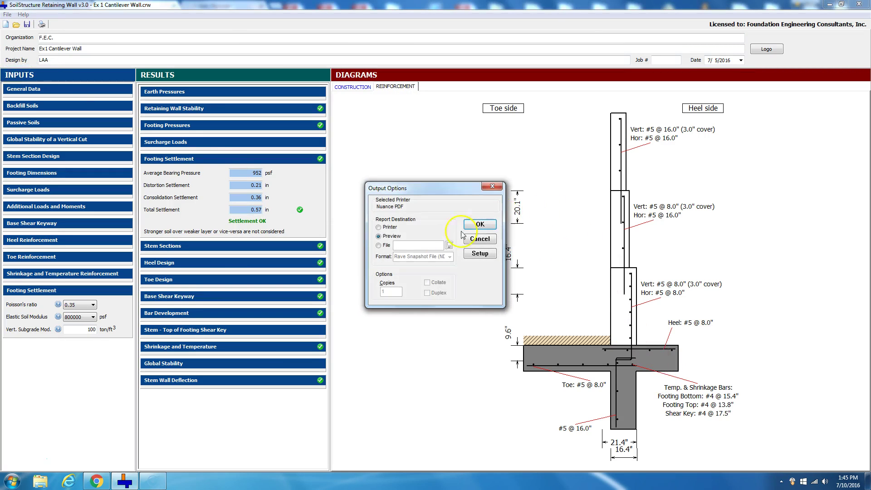
click(473, 225)
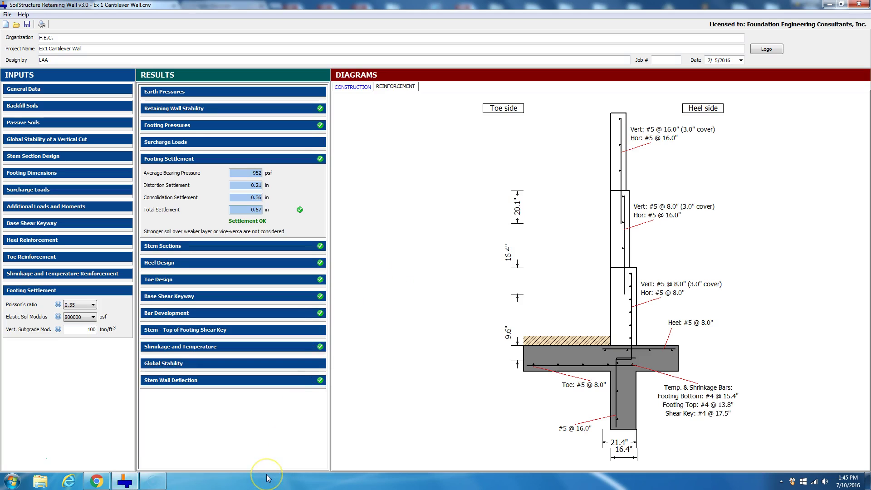
click(153, 480)
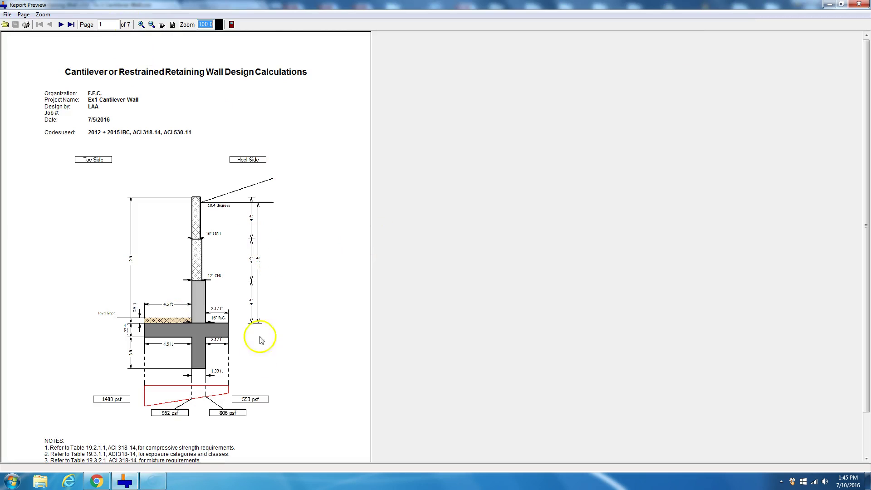
Enlarge the report's first page to 120 and read from the project data and wall diagram down to the notes.
drag(864, 190, 863, 248)
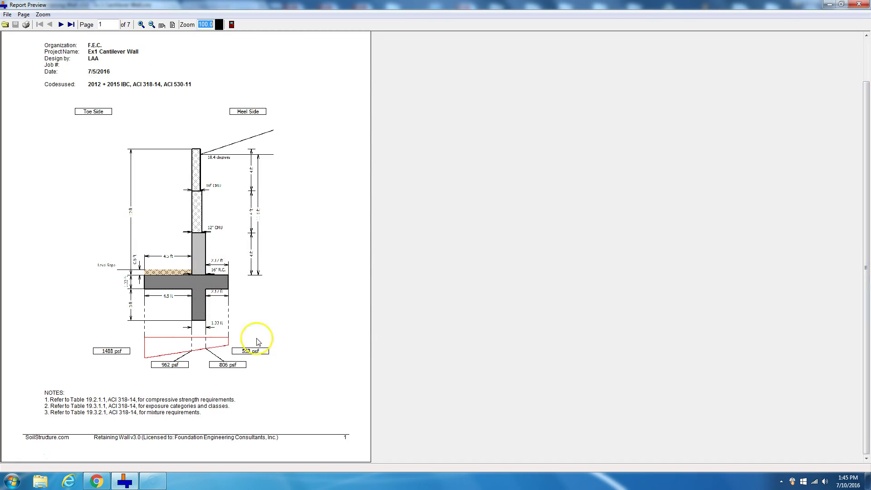
click(140, 24)
click(140, 24)
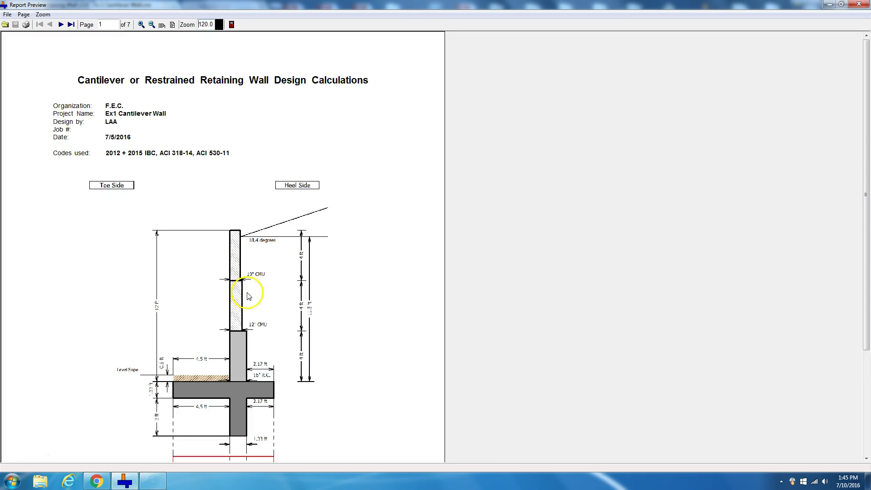
drag(865, 161, 864, 265)
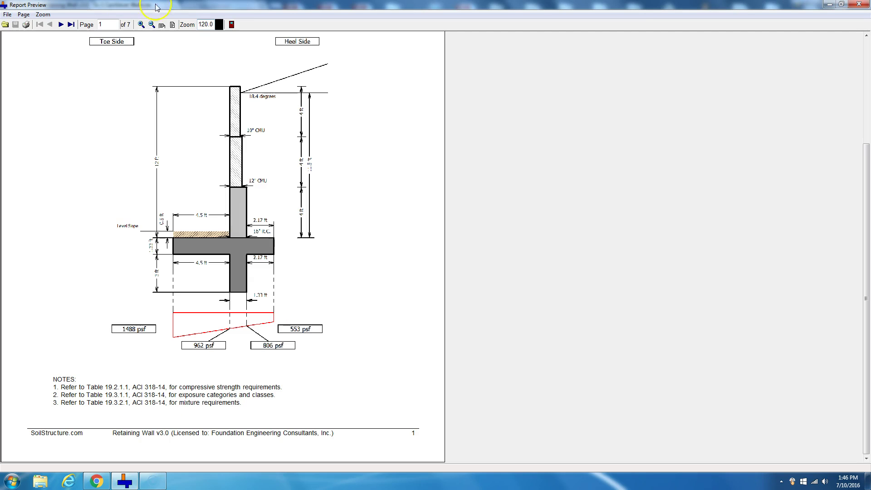
Page through the report's input parameters and analysis results, and read the P-M diagrams and references on the last page.
click(61, 25)
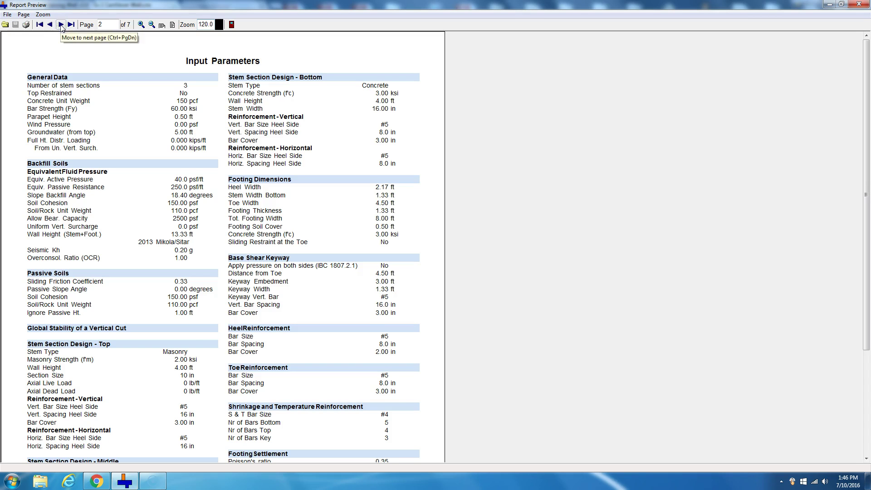
click(61, 25)
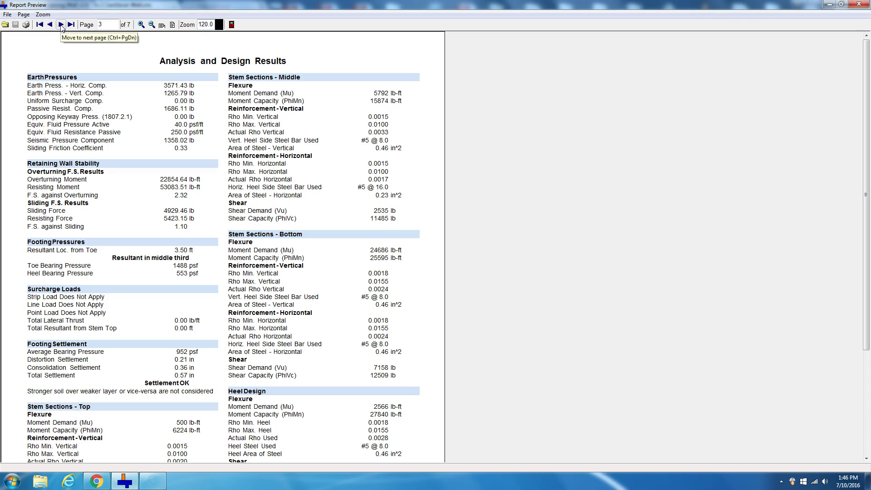
click(70, 24)
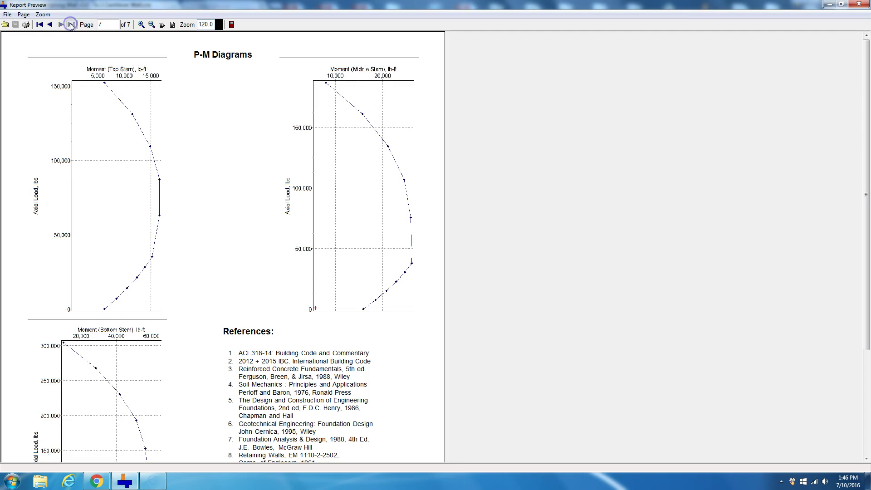
drag(870, 119, 856, 301)
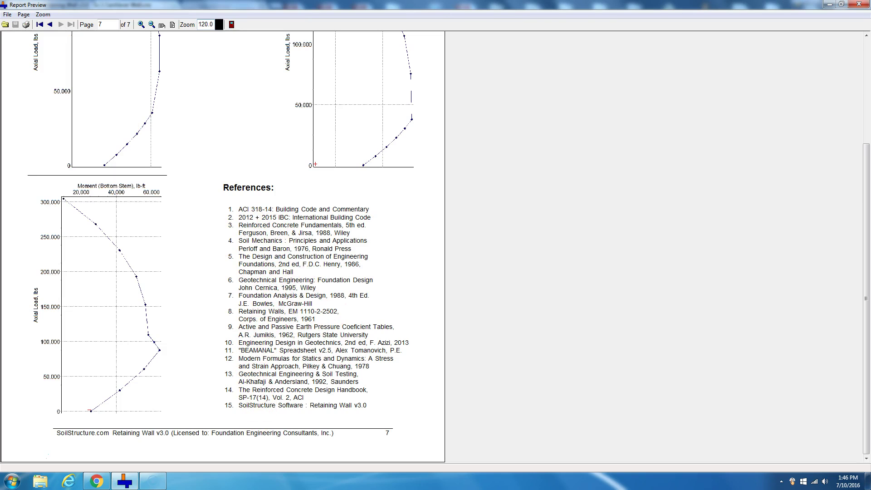
Open the printer setup for the report and try the EPSON WF-7620 Series, Fax and PDF995 printers.
click(8, 15)
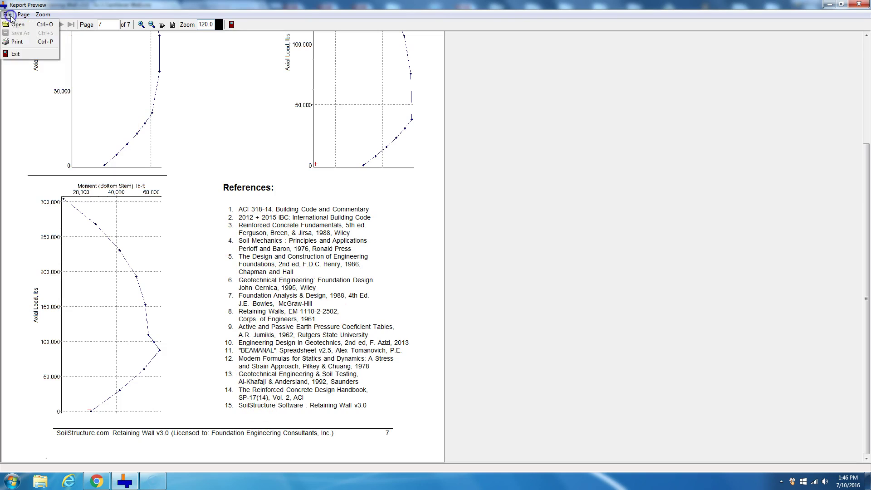
click(14, 43)
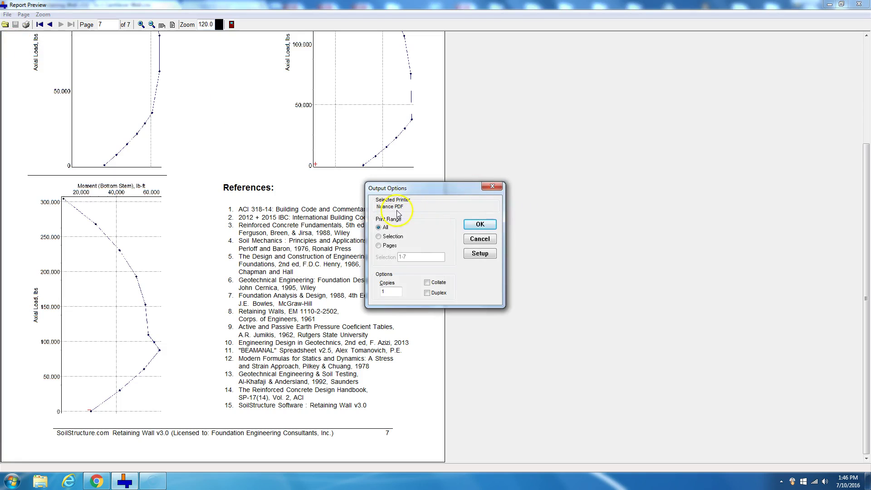
click(487, 254)
click(473, 145)
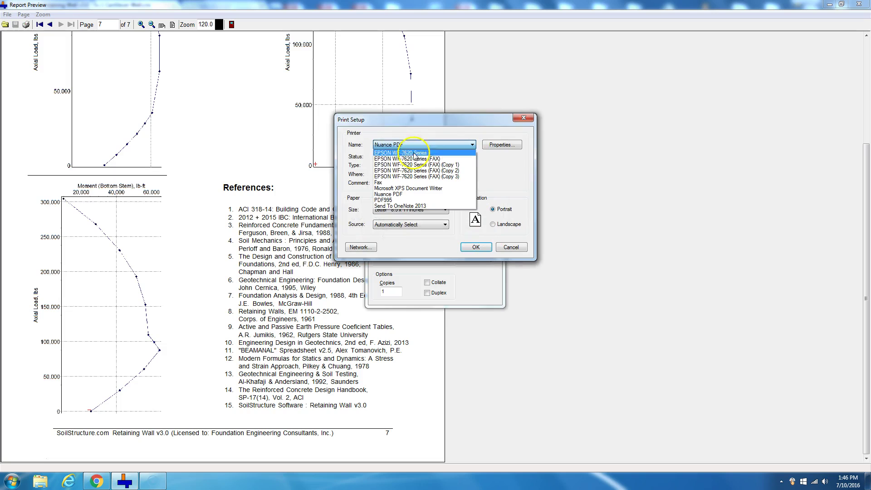
click(392, 156)
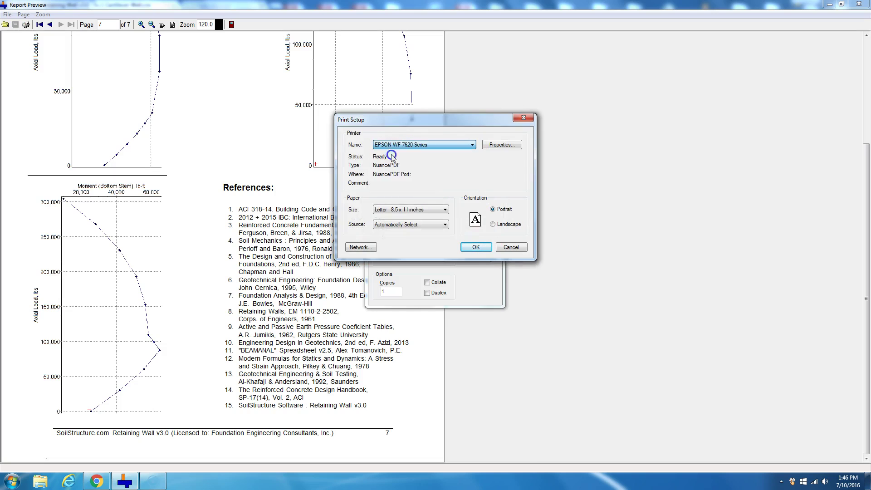
click(472, 145)
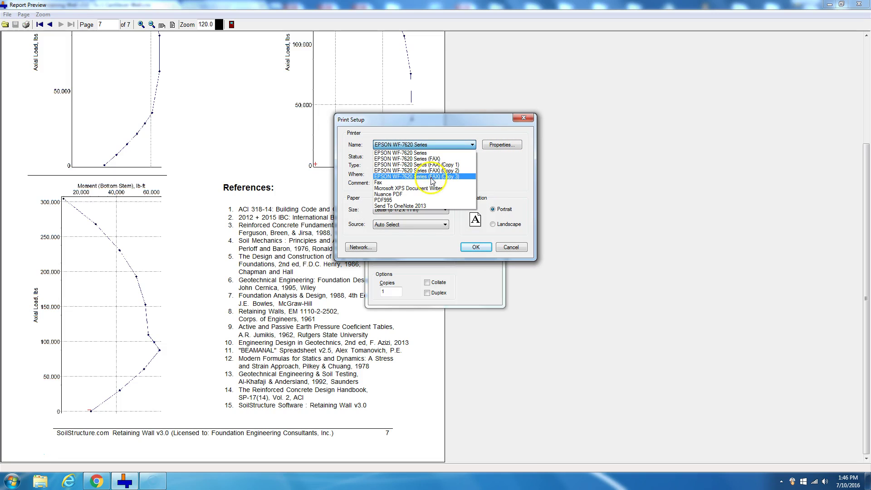
click(431, 182)
click(473, 145)
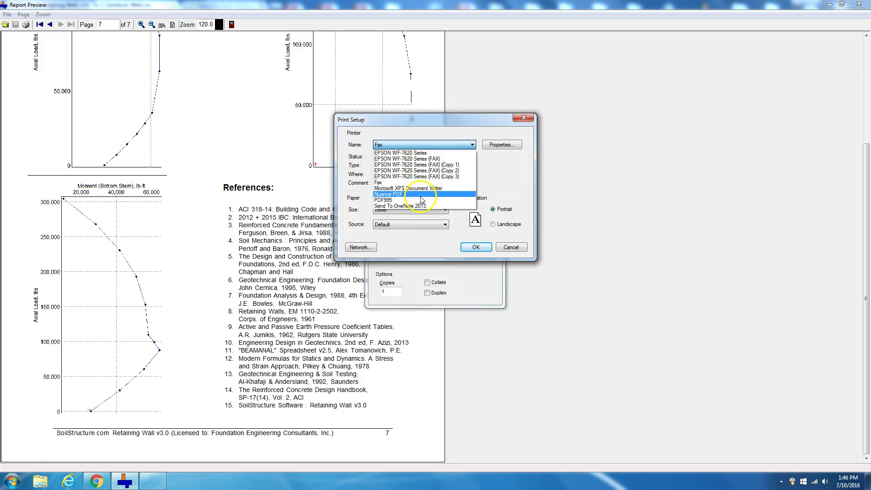
click(423, 200)
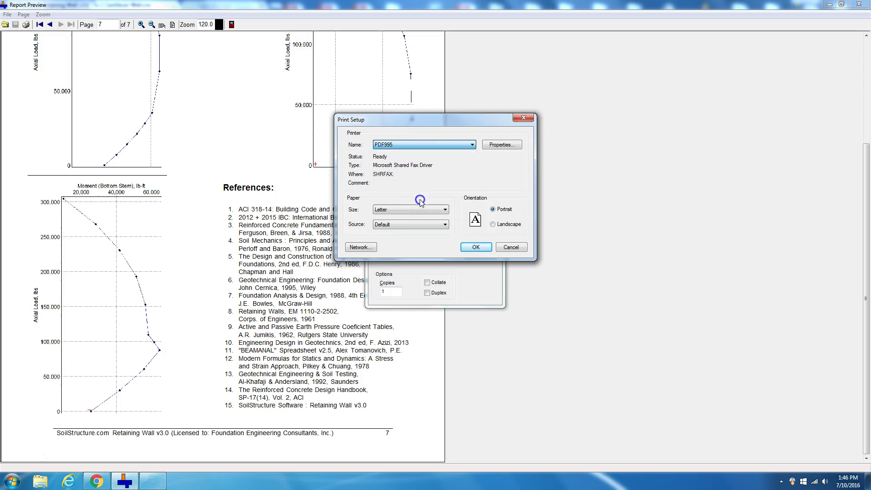
Set the report printer to EPSON WF-7620 Series, then cancel the print job and close the report preview.
click(473, 145)
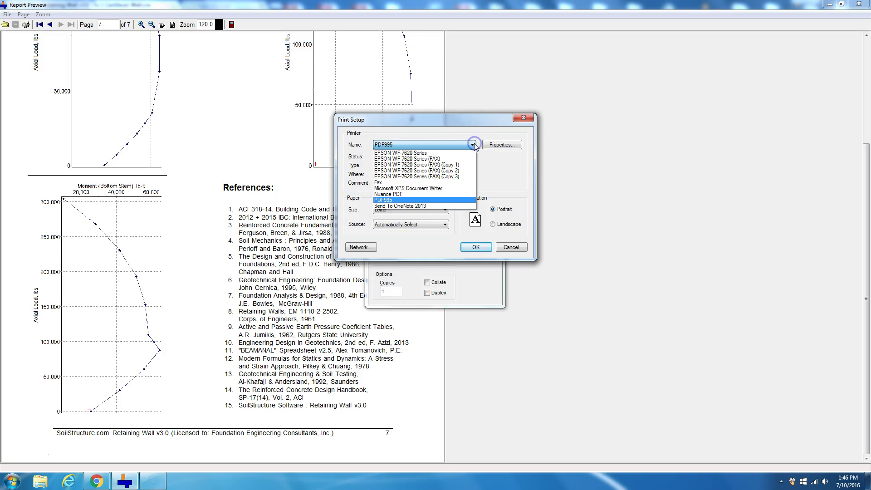
click(448, 154)
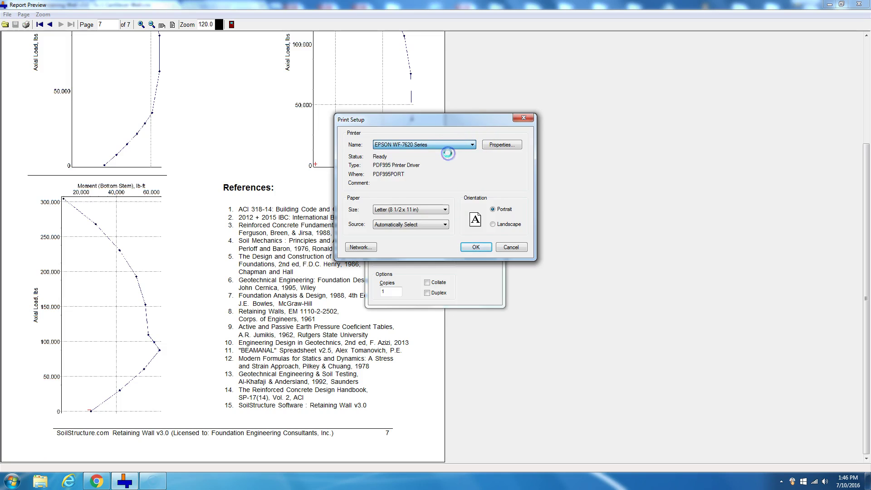
click(477, 246)
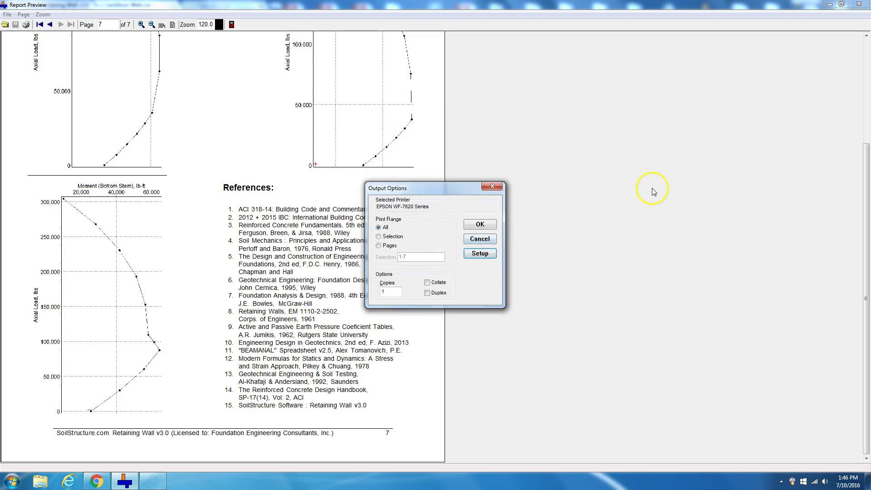
click(493, 238)
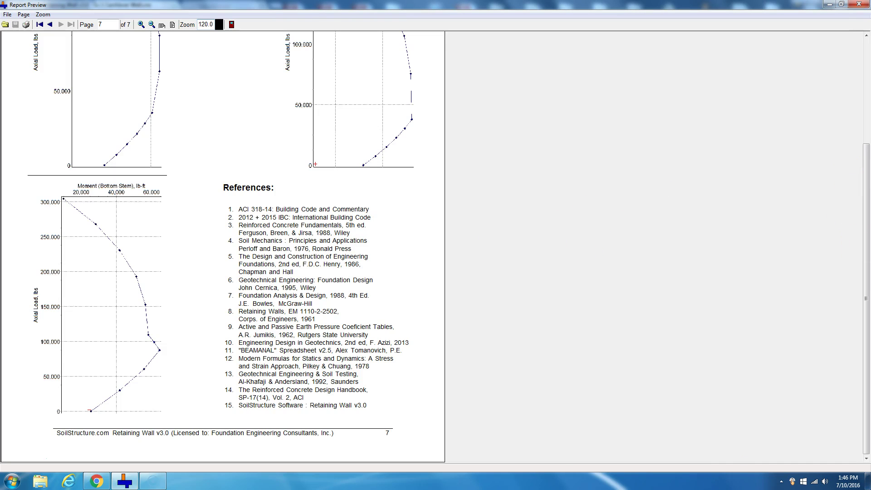
click(859, 5)
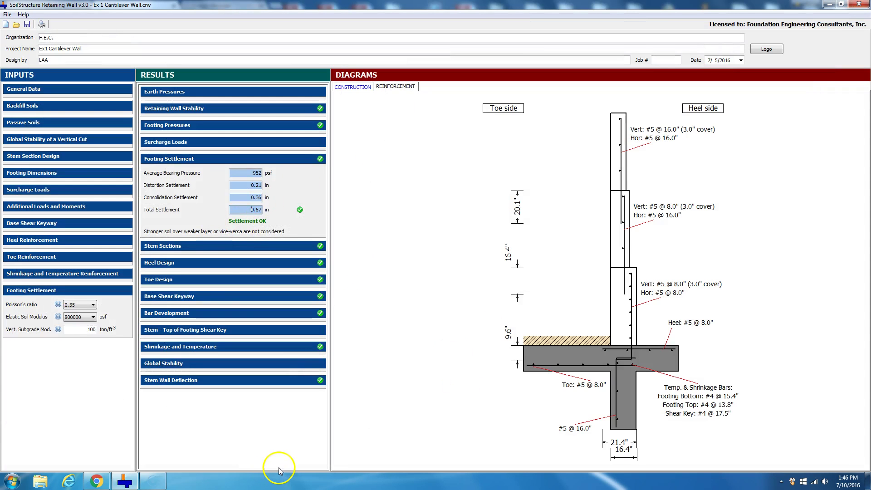
Examine the bar sizes, spacings and lap lengths on the enlarged reinforcement diagram, and close it.
click(410, 82)
click(564, 291)
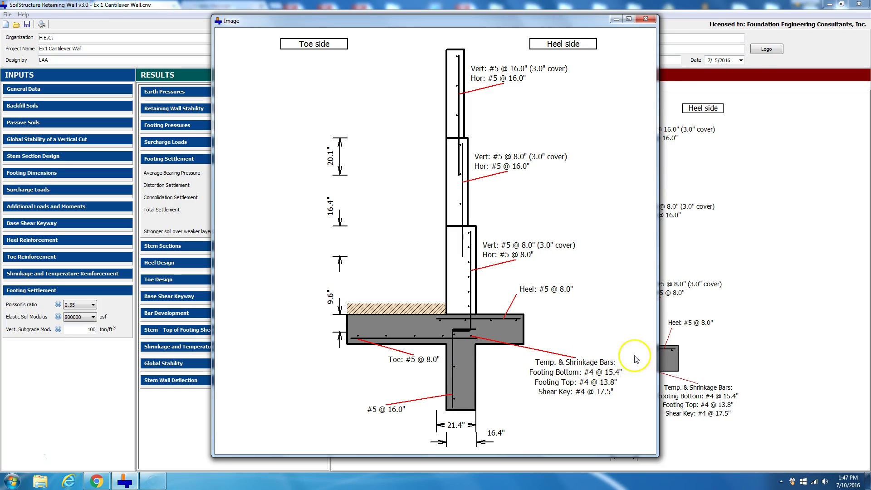
click(645, 19)
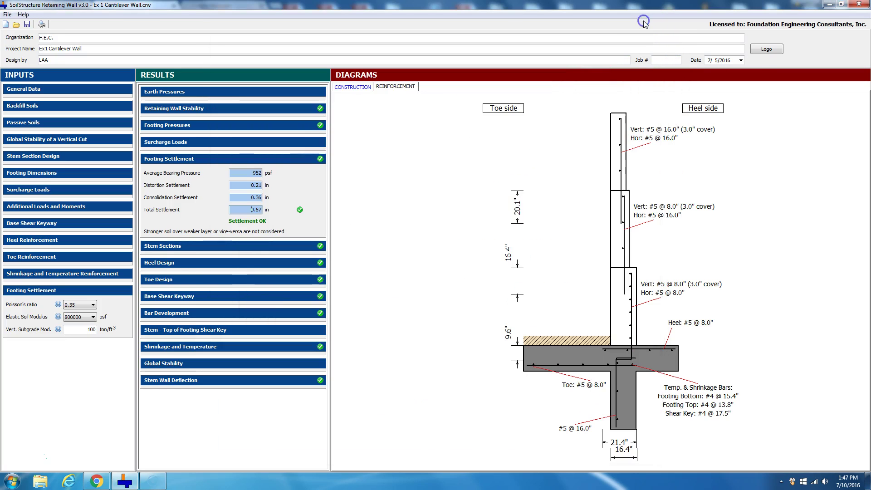